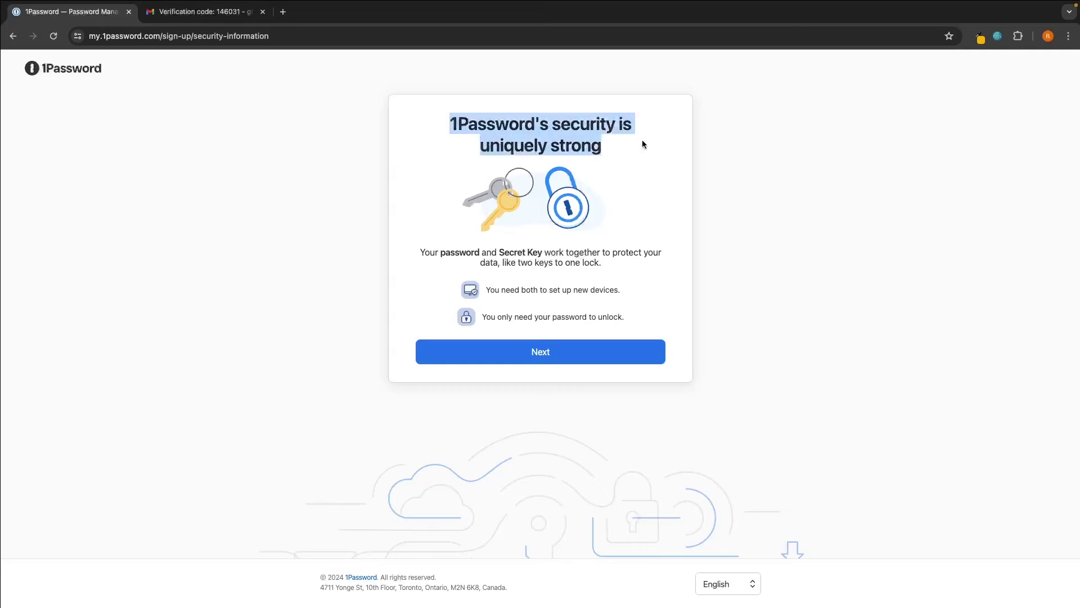
# - Move past the Secret Key explanation and fill the Roblox password with the suggested one
pyautogui.moveTo(499, 252); pyautogui.dragTo(542, 253)
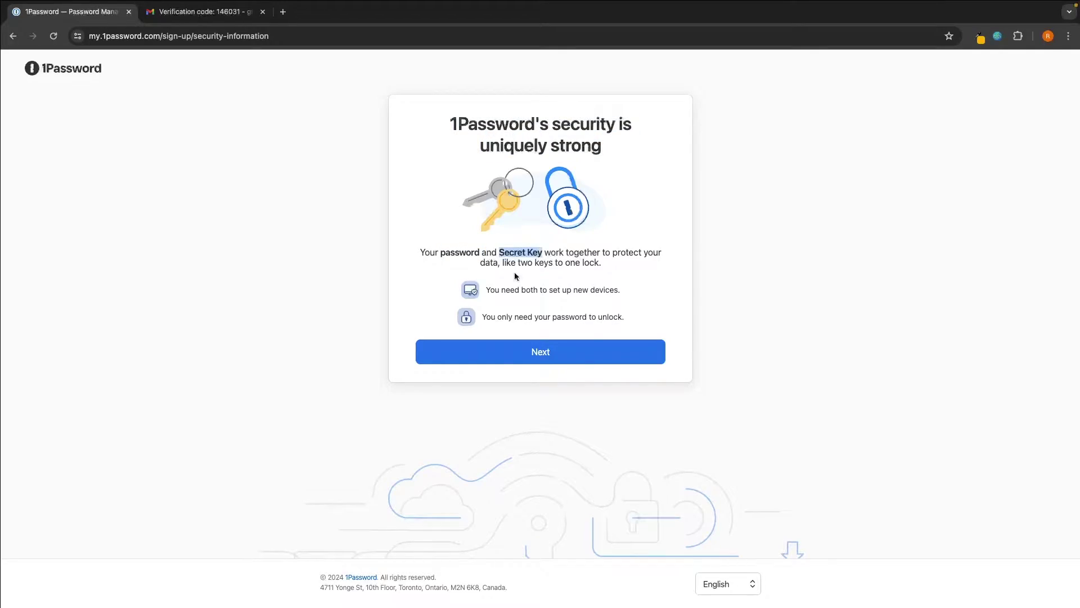
pyautogui.click(540, 352)
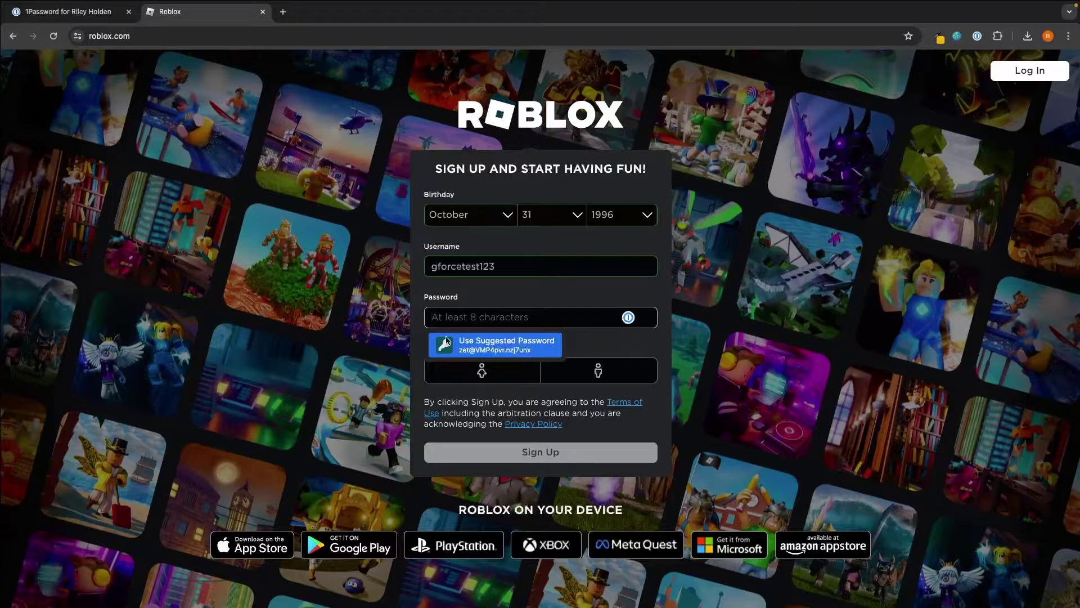
pyautogui.click(504, 354)
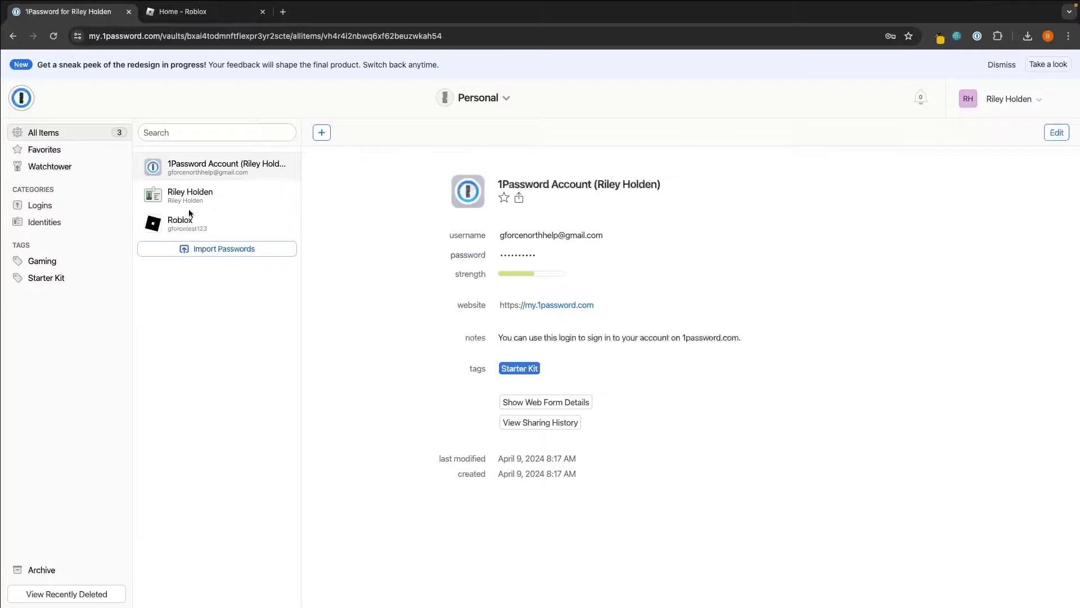
# - Save the Roblox login, filter items by the Gaming tag, and enter the account password on the phone
pyautogui.click(180, 225)
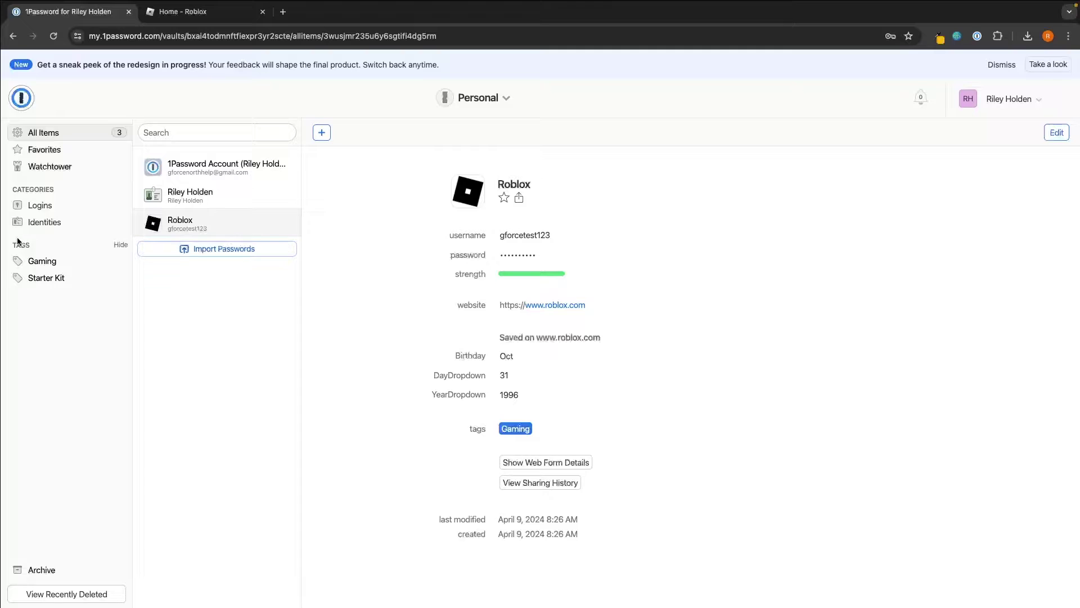
pyautogui.click(23, 262)
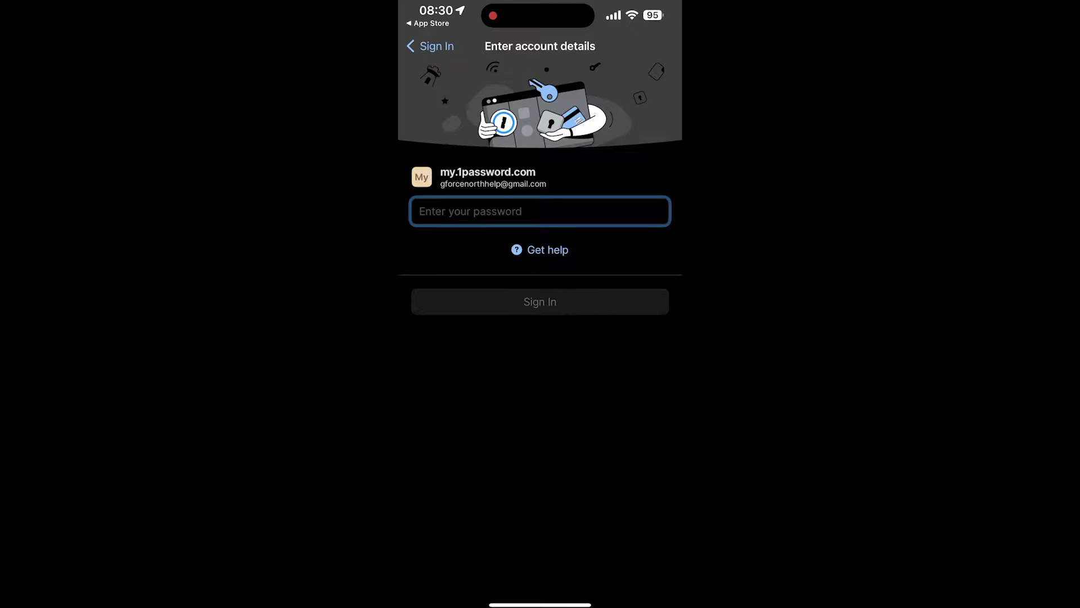
pyautogui.hotkey('ctrl', 'v')
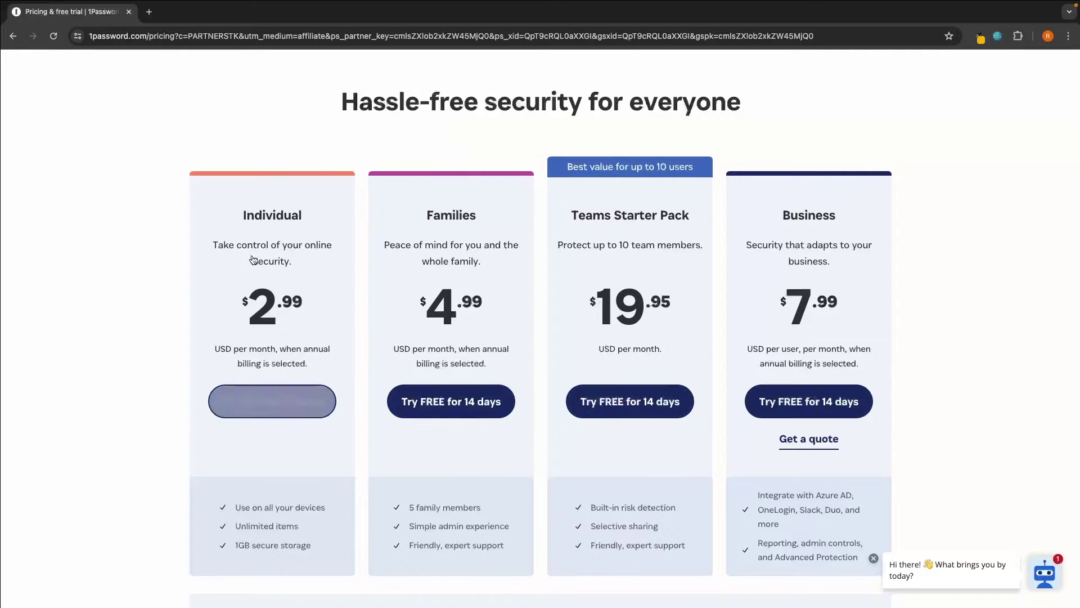
# - Scroll down to the Individual, Families, Teams Starter Pack and Business plan cards
pyautogui.scroll(-1, 272, 365)
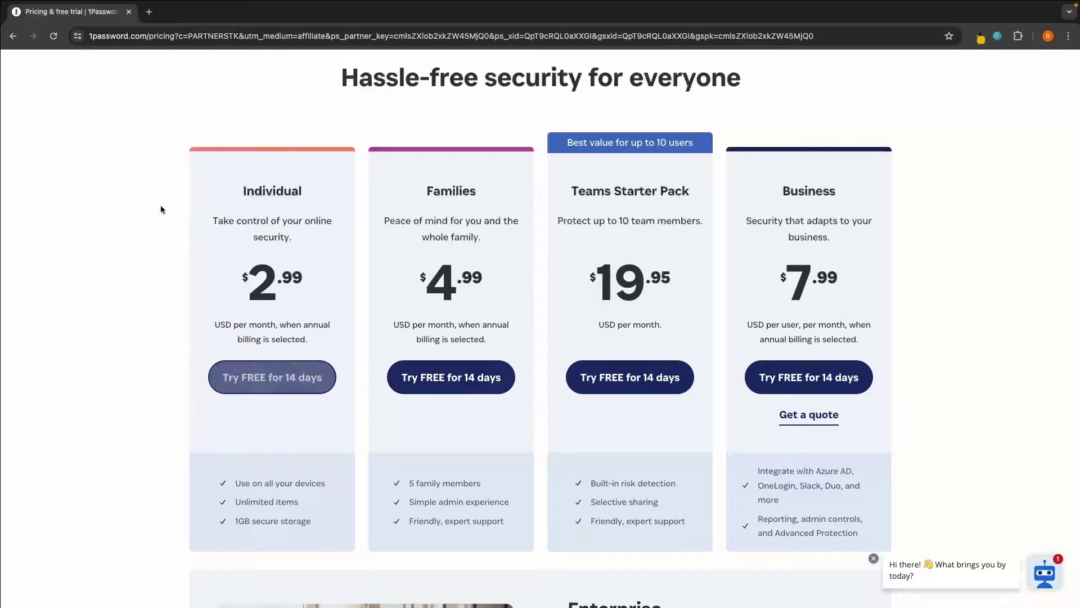
# - Start the Individual plan's 14-day free trial to reach the Create your account form
pyautogui.click(292, 384)
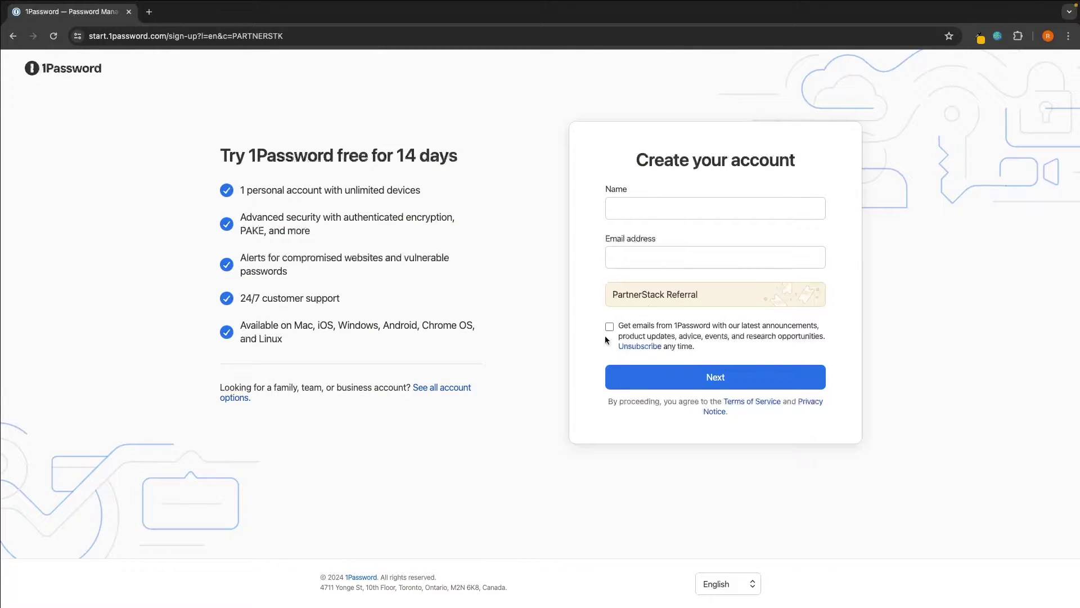
pyautogui.moveTo(634, 159); pyautogui.dragTo(800, 162)
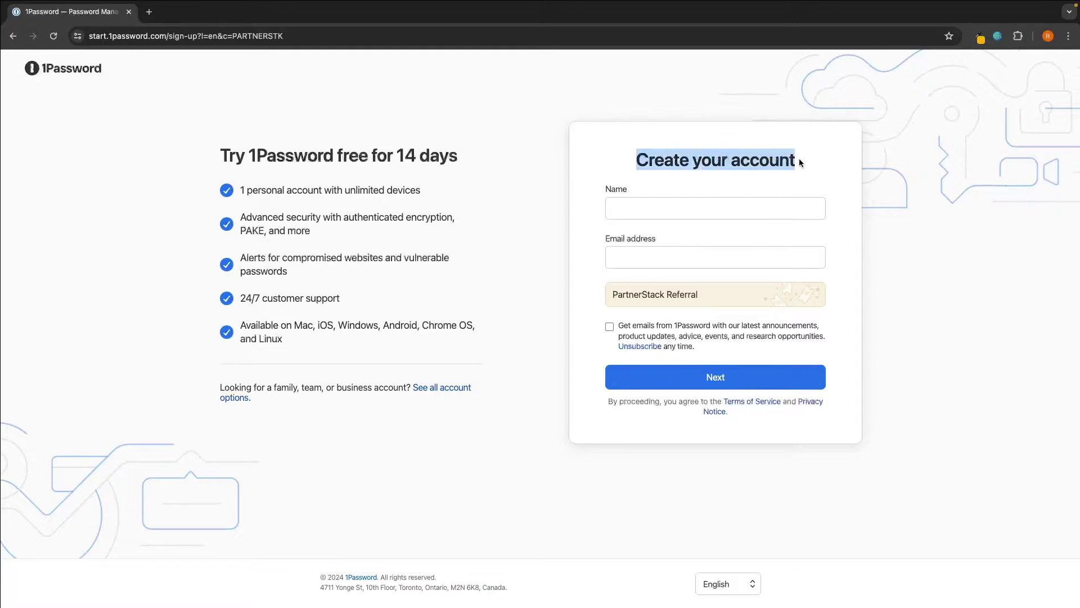
pyautogui.click(807, 164)
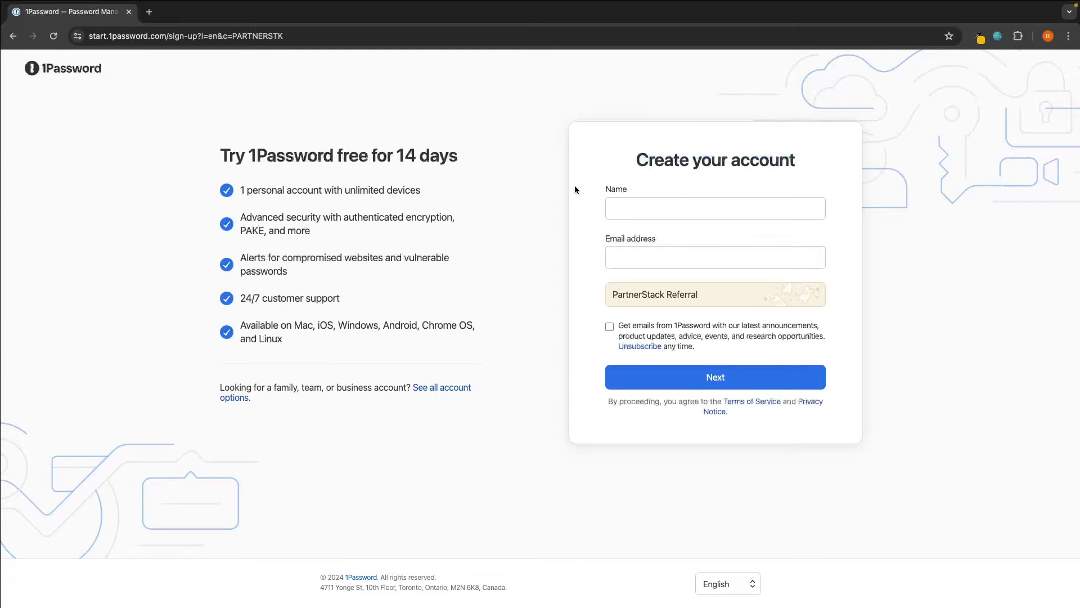
# - Autofill the Name and Email address fields from saved suggestions and submit the form
pyautogui.click(663, 208)
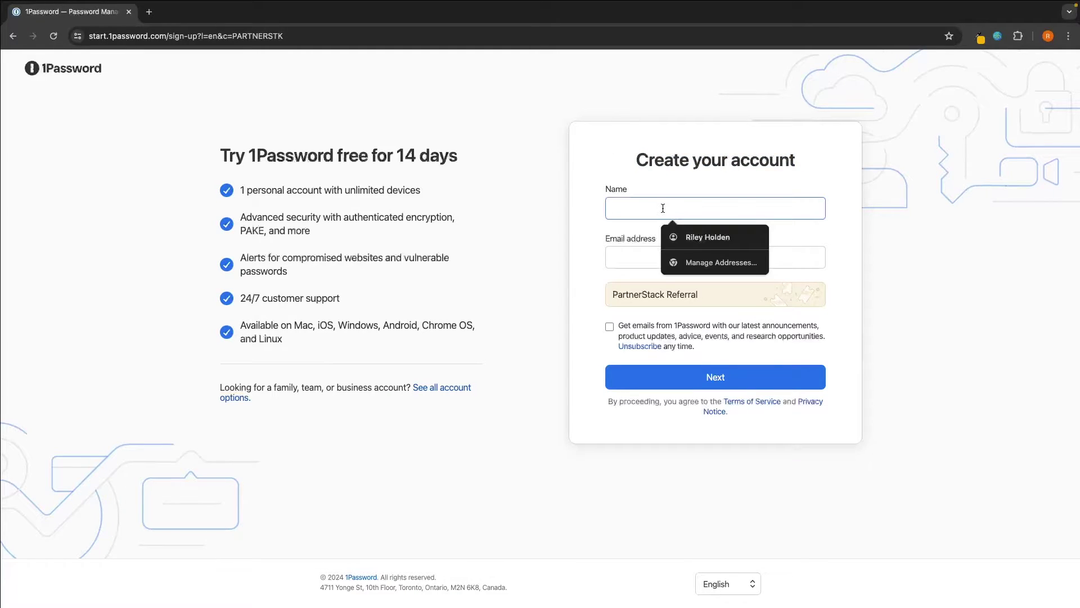
pyautogui.click(684, 242)
pyautogui.click(659, 259)
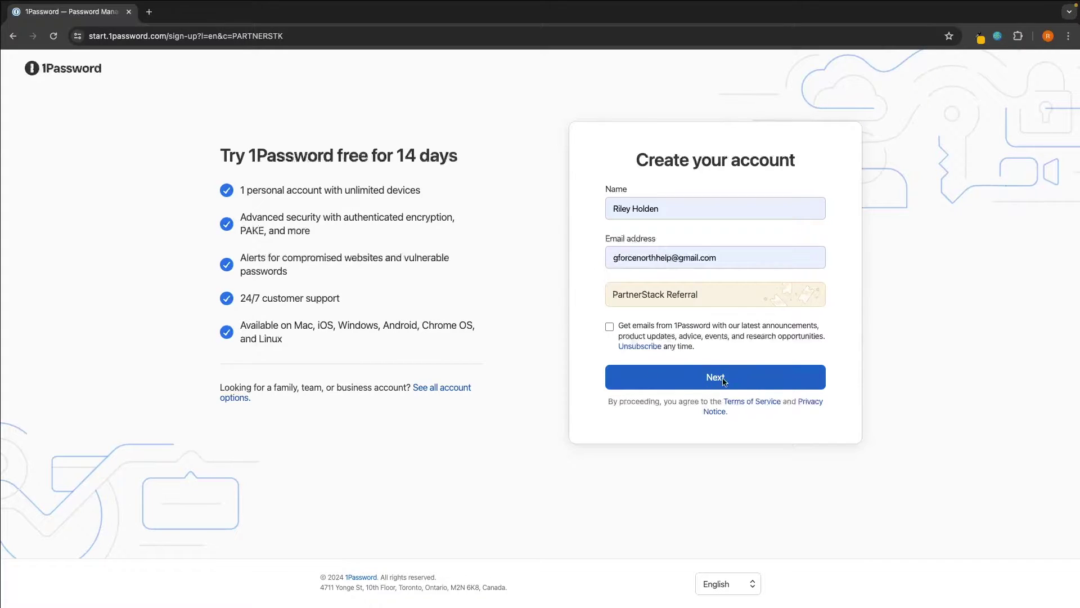
pyautogui.click(743, 370)
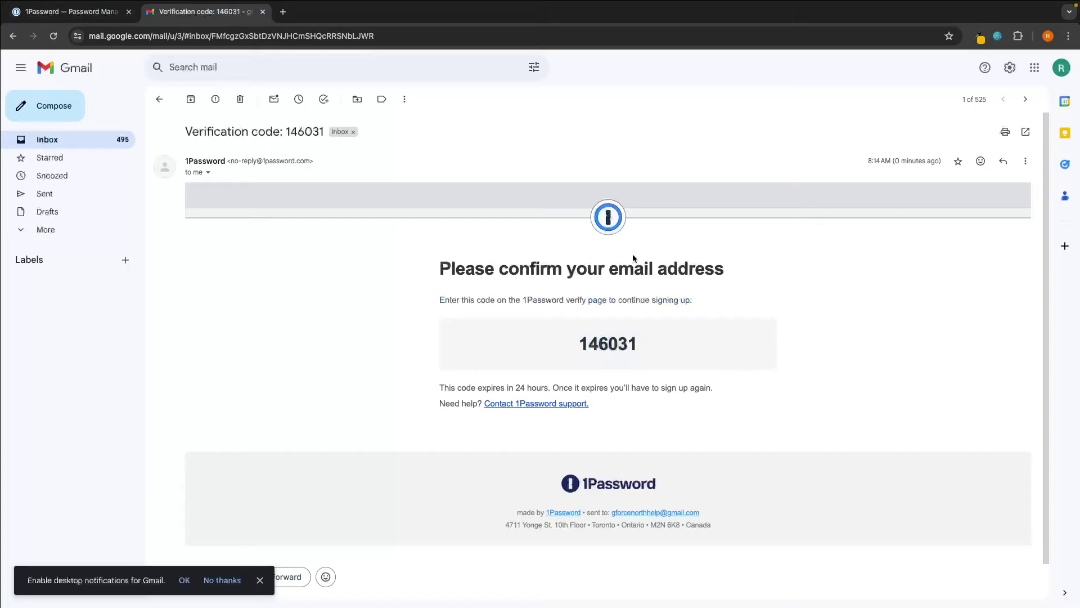
# - Copy the 6-digit code from the Gmail message and submit it on the 1Password verify page
pyautogui.moveTo(581, 341); pyautogui.dragTo(659, 339)
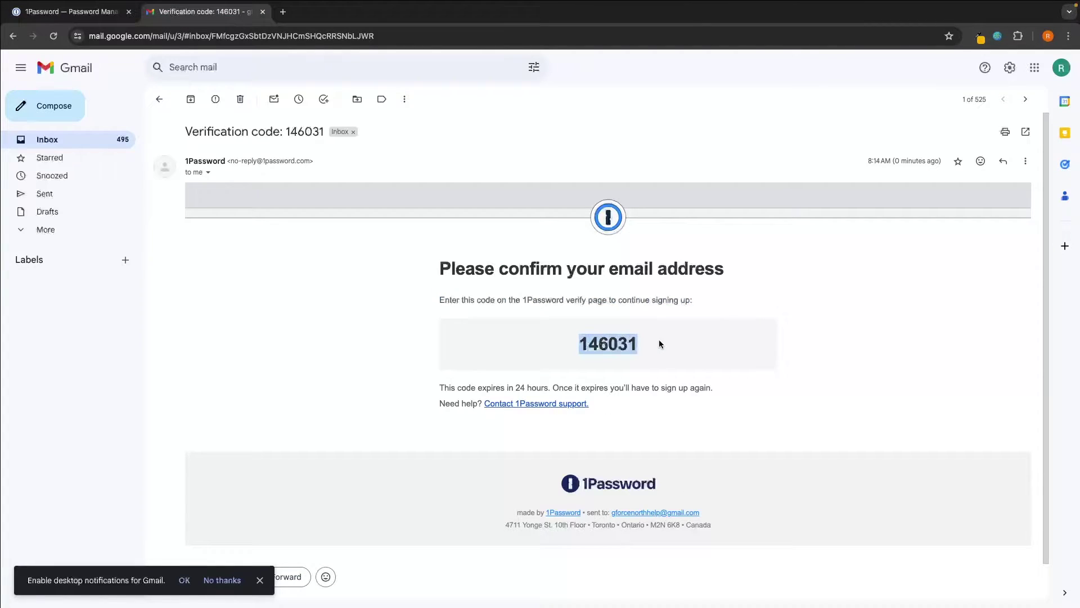
pyautogui.press('super+c')
pyautogui.click(84, 12)
pyautogui.press('super+v')
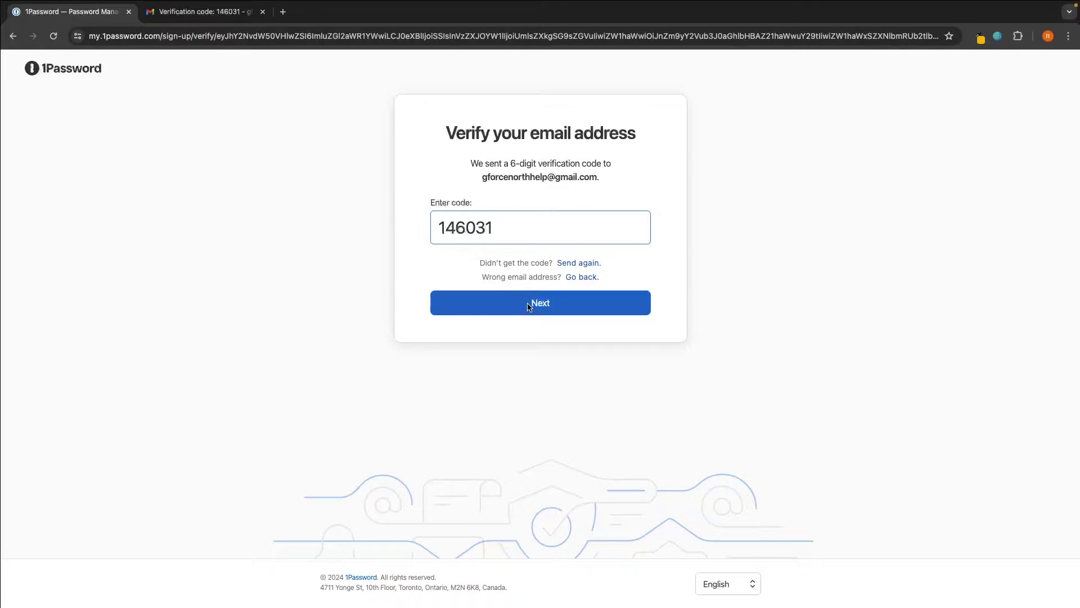
pyautogui.click(529, 303)
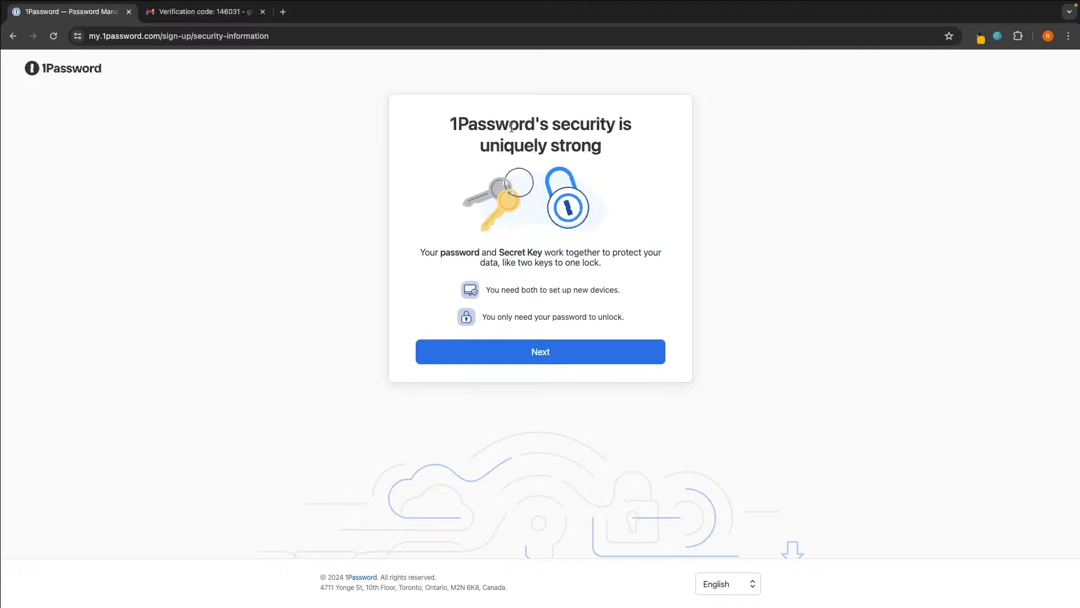
# - Read through the password and Secret Key security explanation and continue
pyautogui.moveTo(447, 121); pyautogui.dragTo(644, 148)
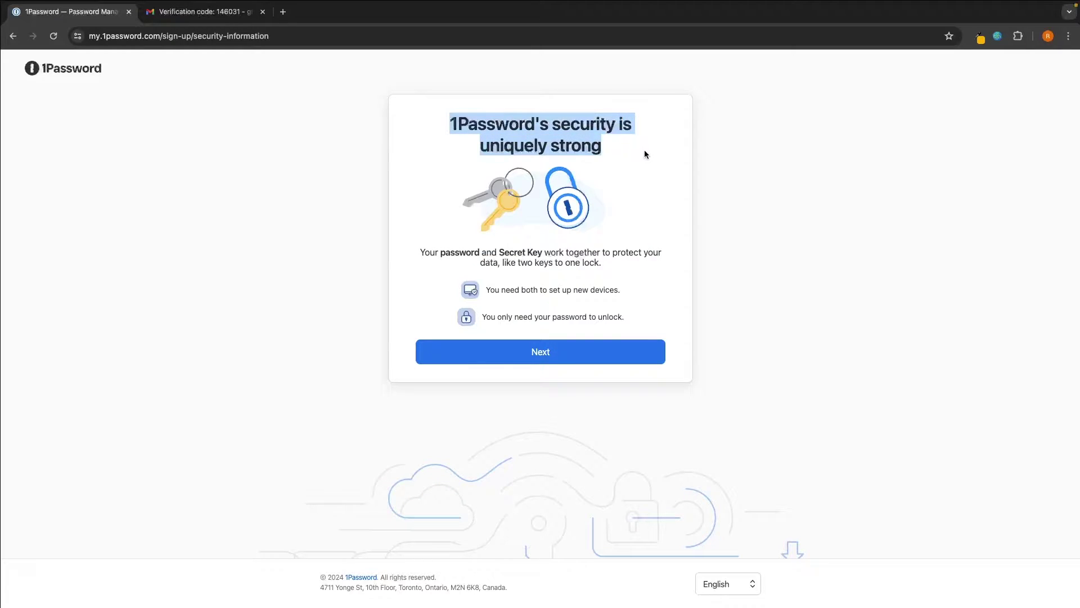
pyautogui.click(642, 154)
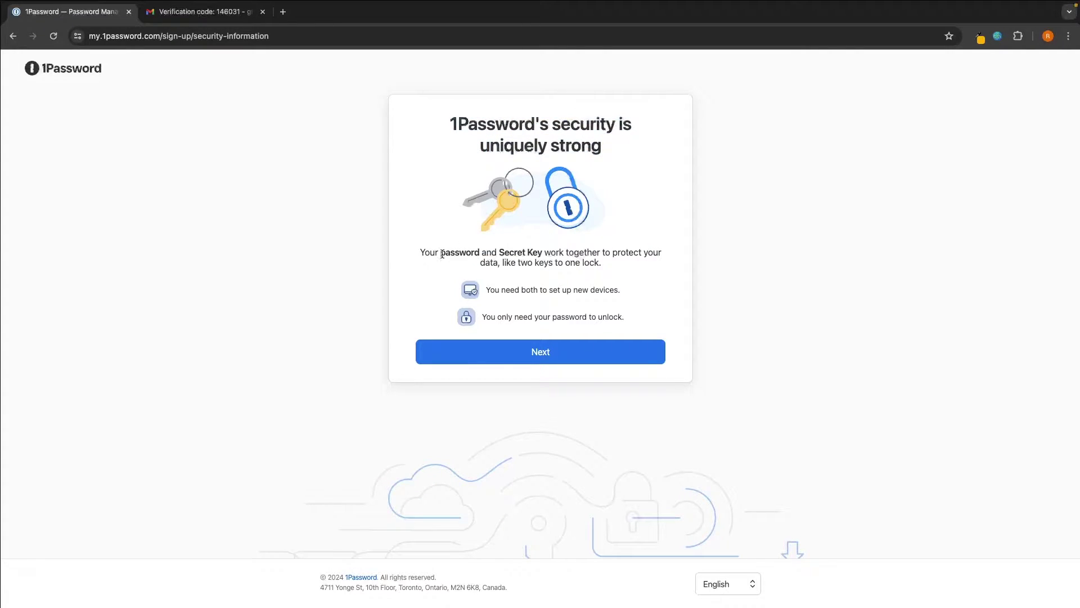
pyautogui.moveTo(440, 253); pyautogui.dragTo(543, 253)
pyautogui.click(578, 358)
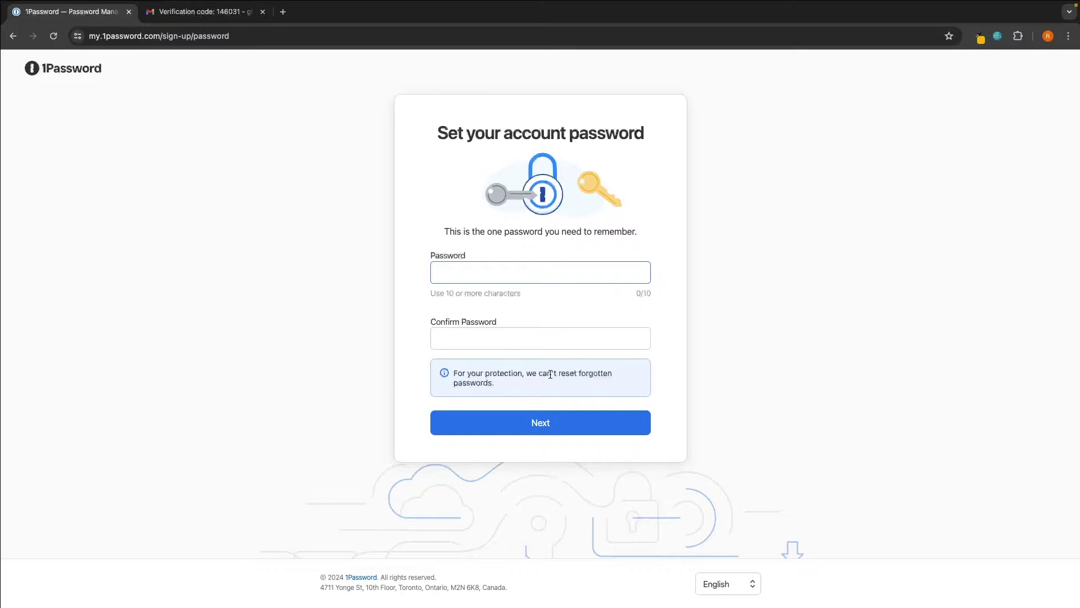
# - Enter the new account password in both Password and Confirm Password, then submit
pyautogui.hotkey('ctrl', 'v')
pyautogui.press('Tab')
pyautogui.hotkey('ctrl', 'v')
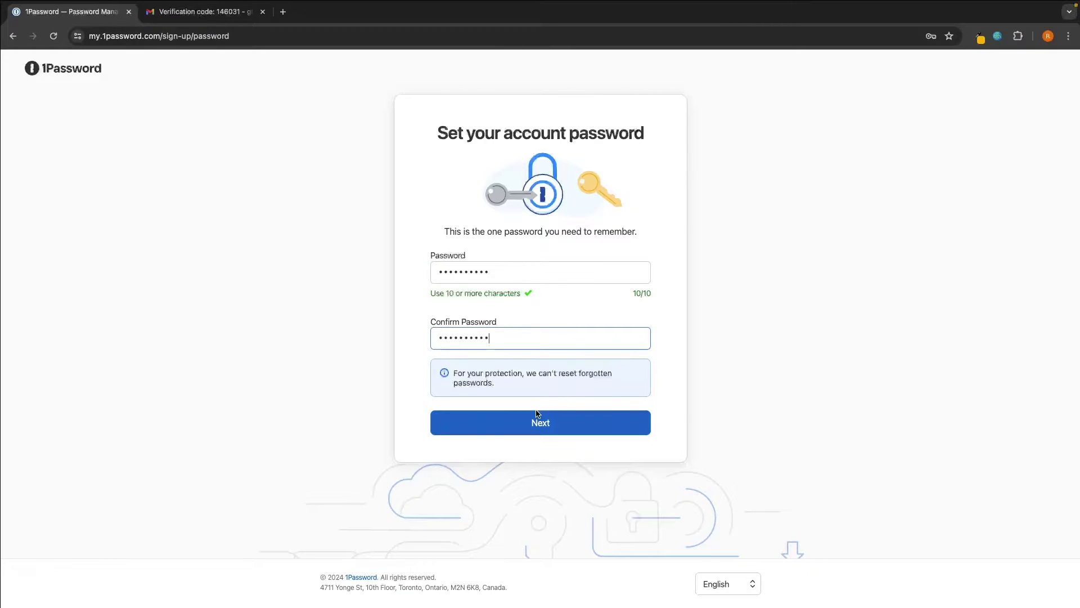
pyautogui.click(549, 416)
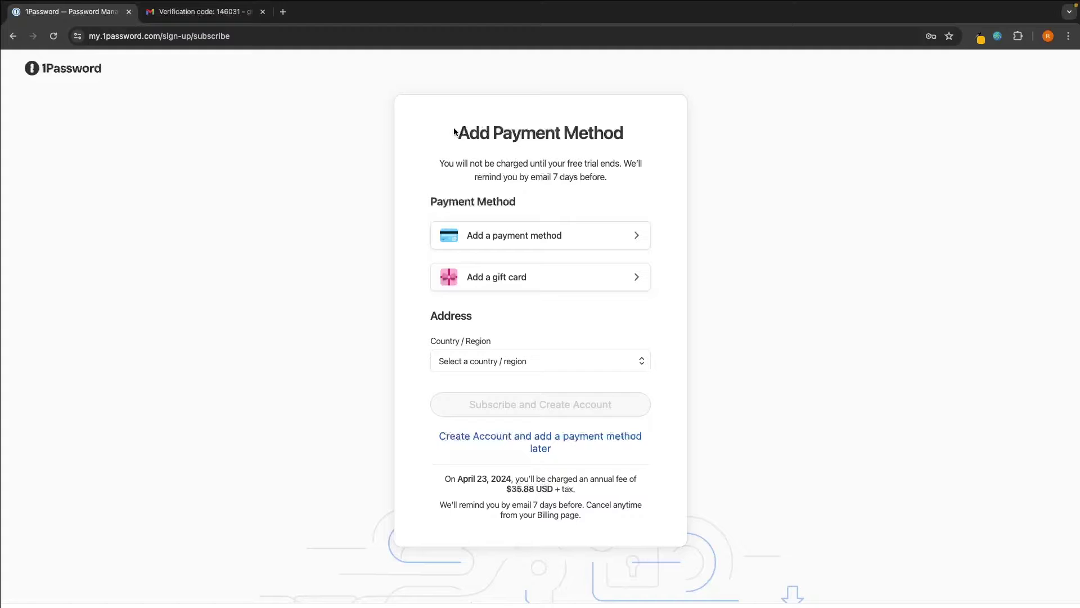
# - Create the account without entering card details, leaving the payment method for later
pyautogui.moveTo(456, 133); pyautogui.dragTo(631, 155)
pyautogui.click(667, 135)
pyautogui.click(534, 236)
pyautogui.click(532, 236)
pyautogui.click(539, 446)
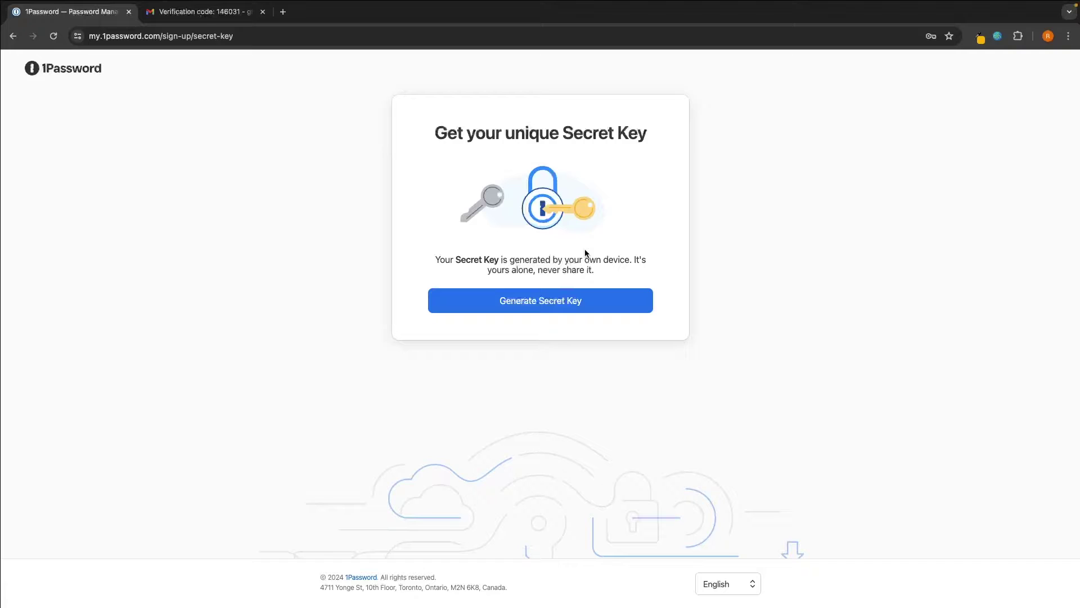
# - Generate the Secret Key, save and review the Emergency Kit PDF, then close its tab
pyautogui.click(516, 303)
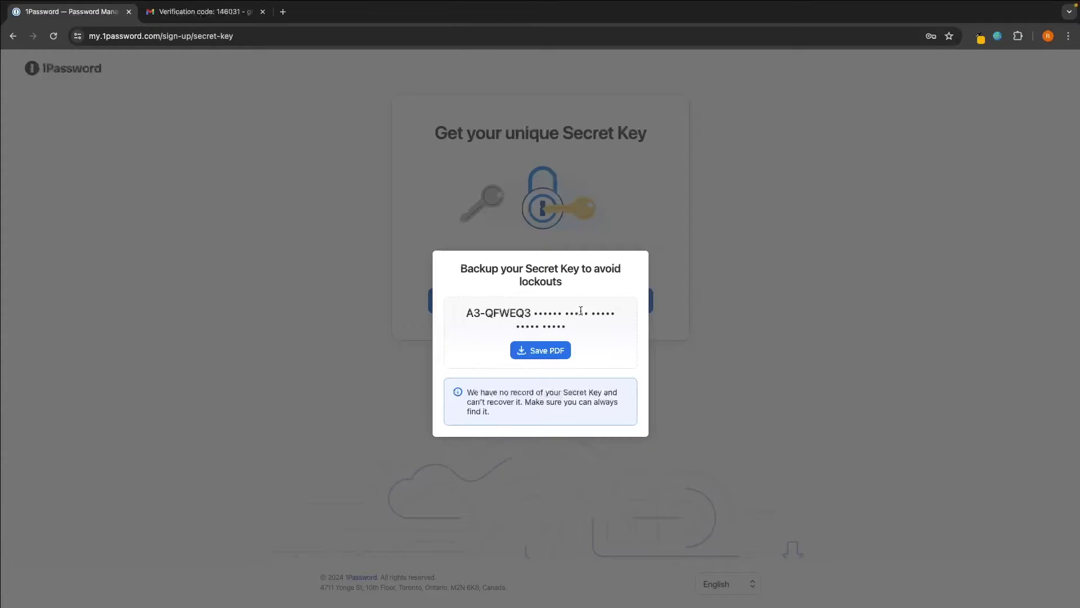
pyautogui.click(540, 355)
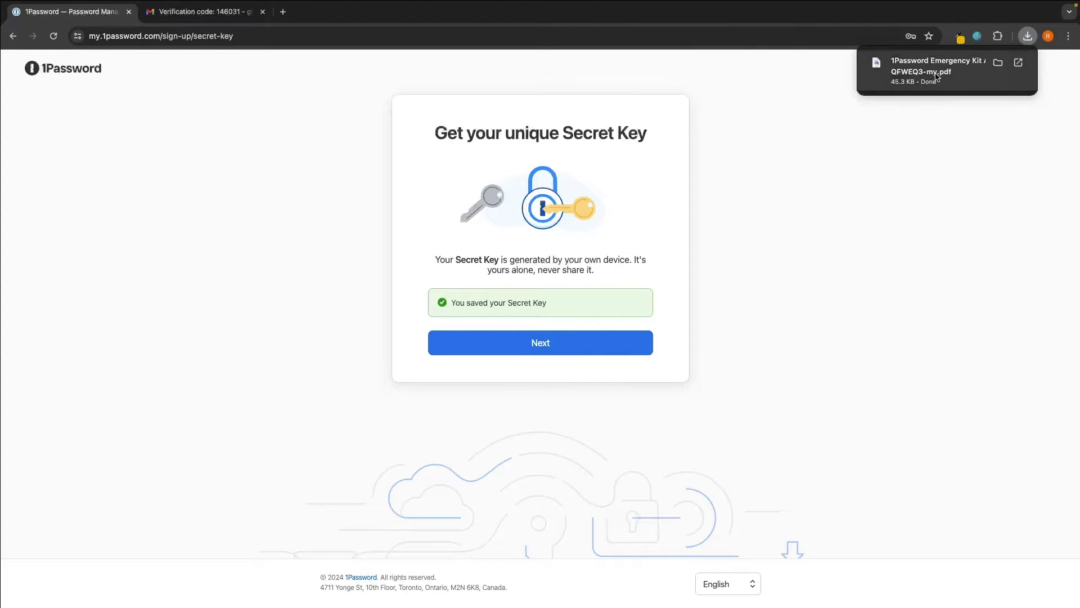
pyautogui.click(951, 72)
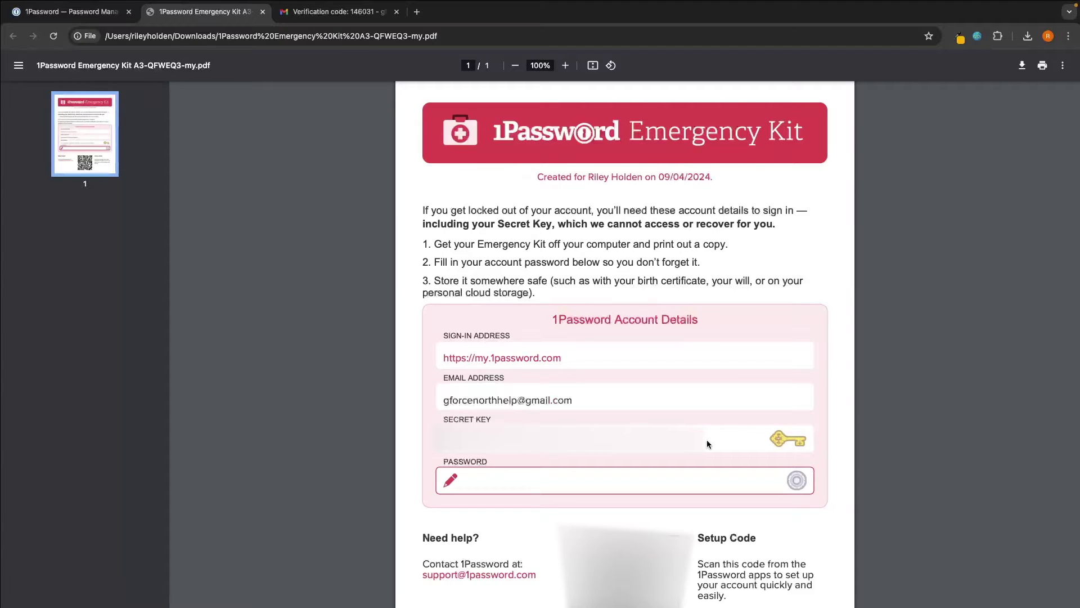
pyautogui.click(263, 12)
# - Close the Gmail verification tab and finish the Secret Key step to reach the extension listing
pyautogui.click(263, 12)
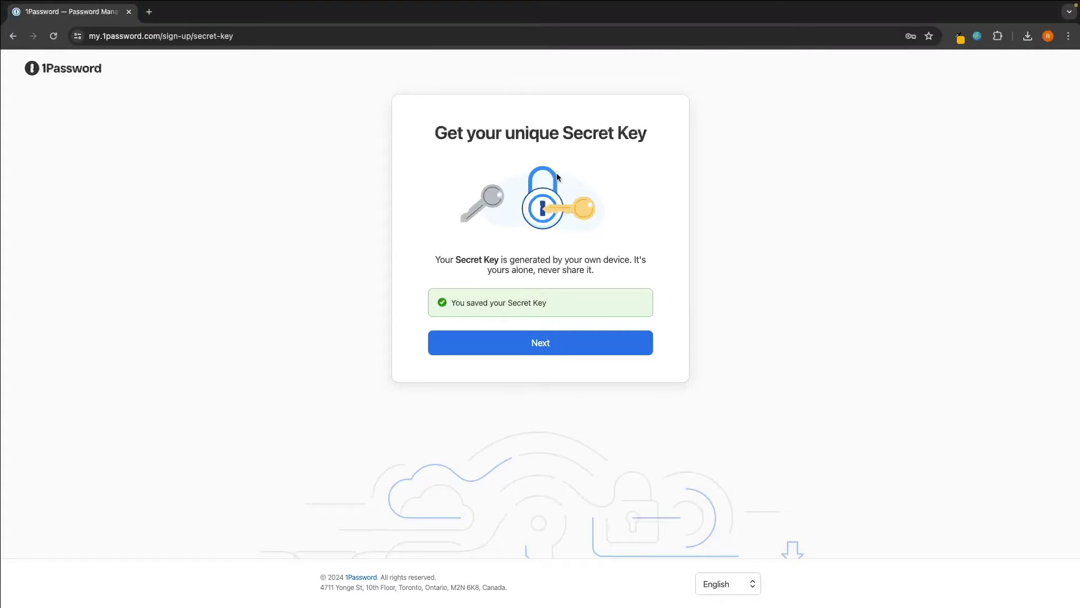
pyautogui.click(536, 339)
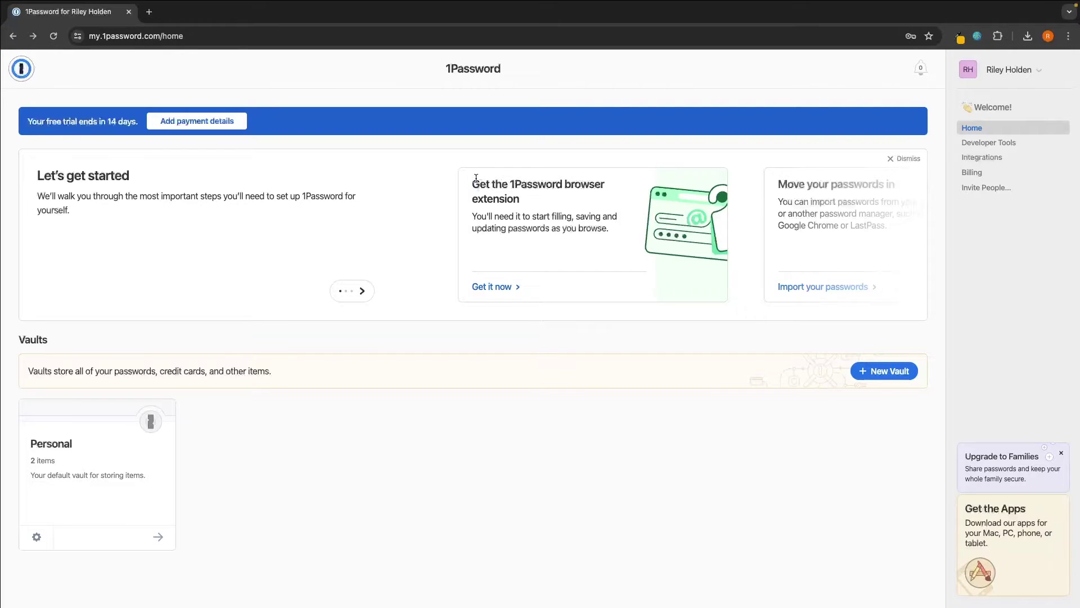
pyautogui.moveTo(472, 181); pyautogui.dragTo(527, 198)
pyautogui.click(529, 197)
# - Add the 1Password – Password Manager extension to Chrome and confirm the installation
pyautogui.click(495, 287)
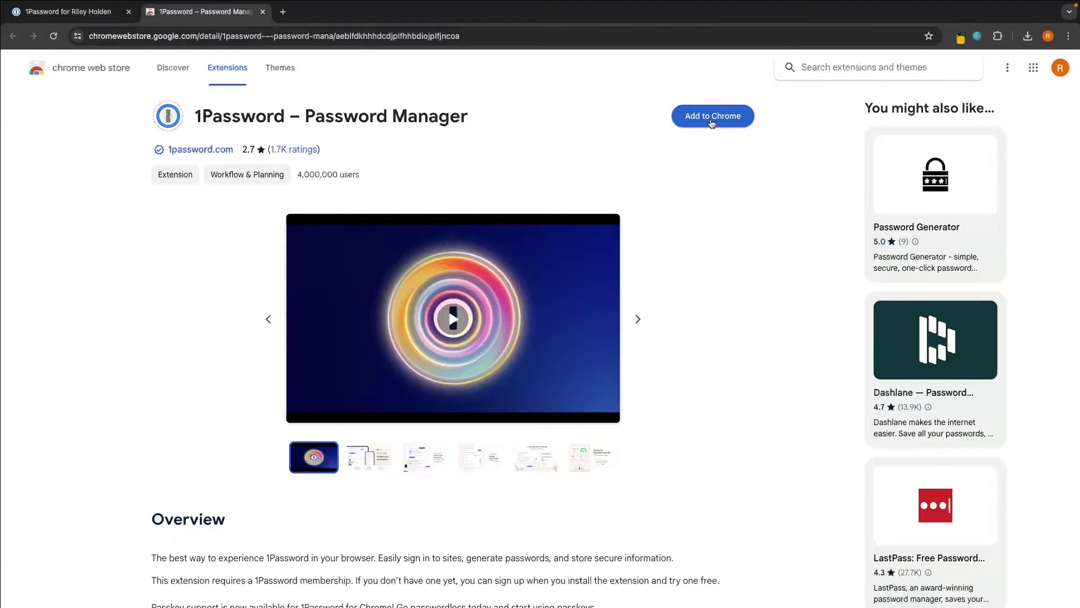
pyautogui.click(711, 120)
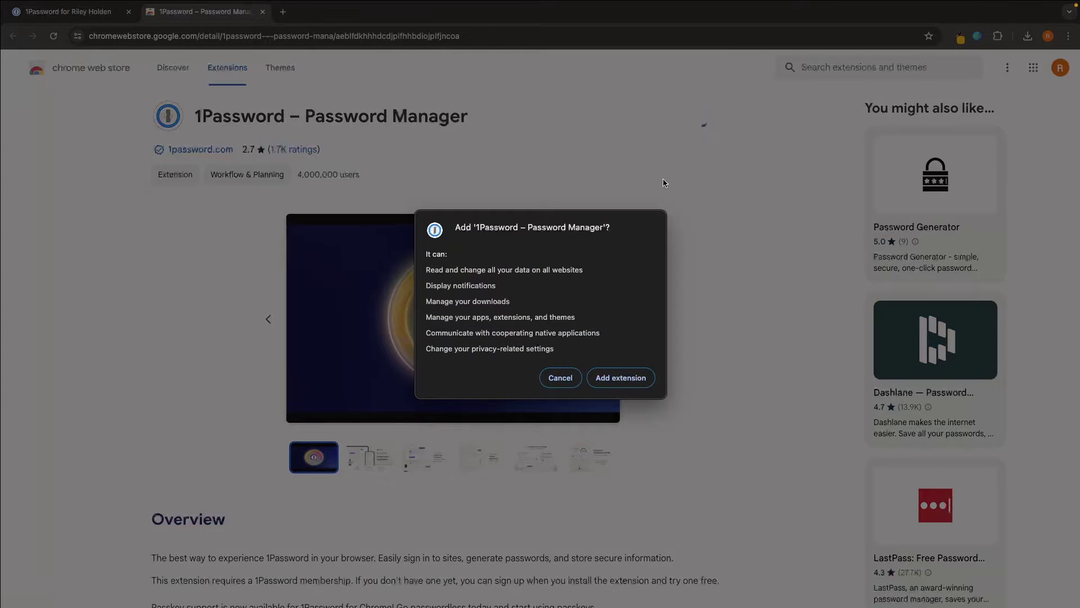
pyautogui.click(628, 378)
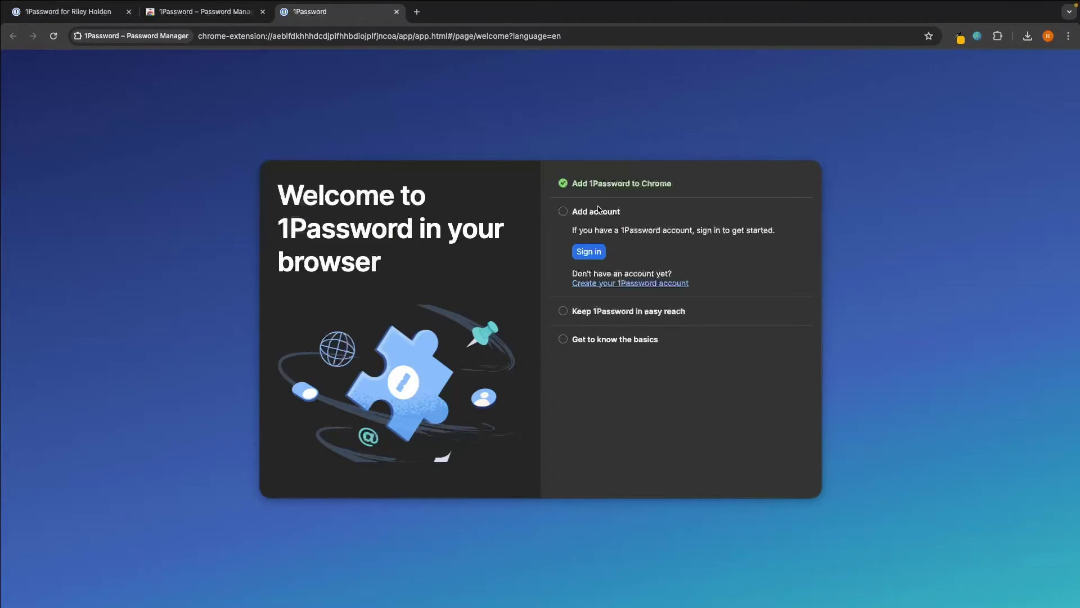
# - Sign the extension into the existing 1Password account with its account password
pyautogui.click(597, 254)
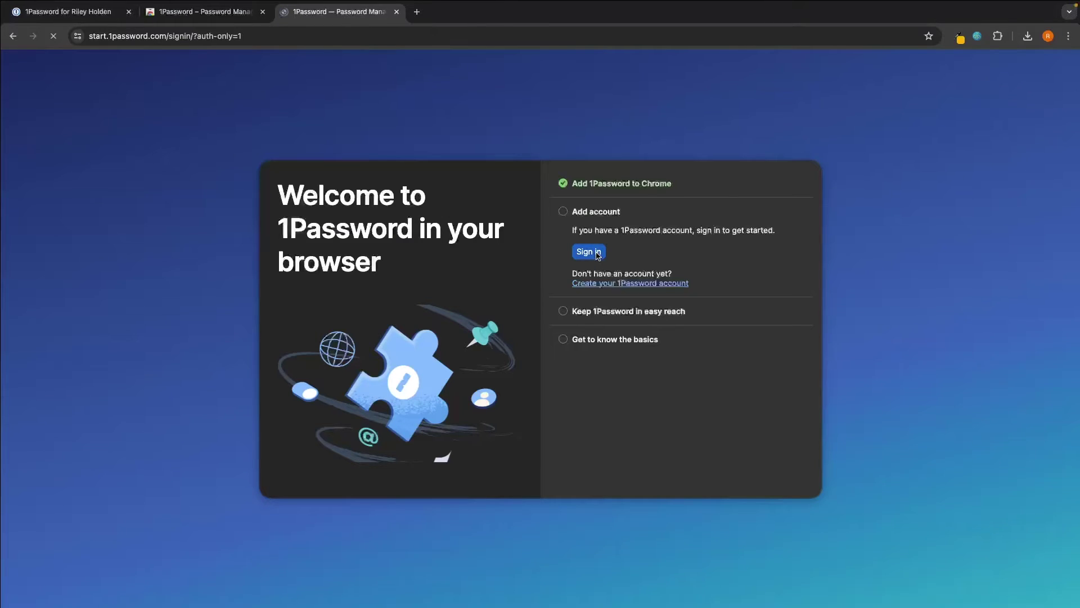
pyautogui.moveTo(327, 179); pyautogui.dragTo(424, 174)
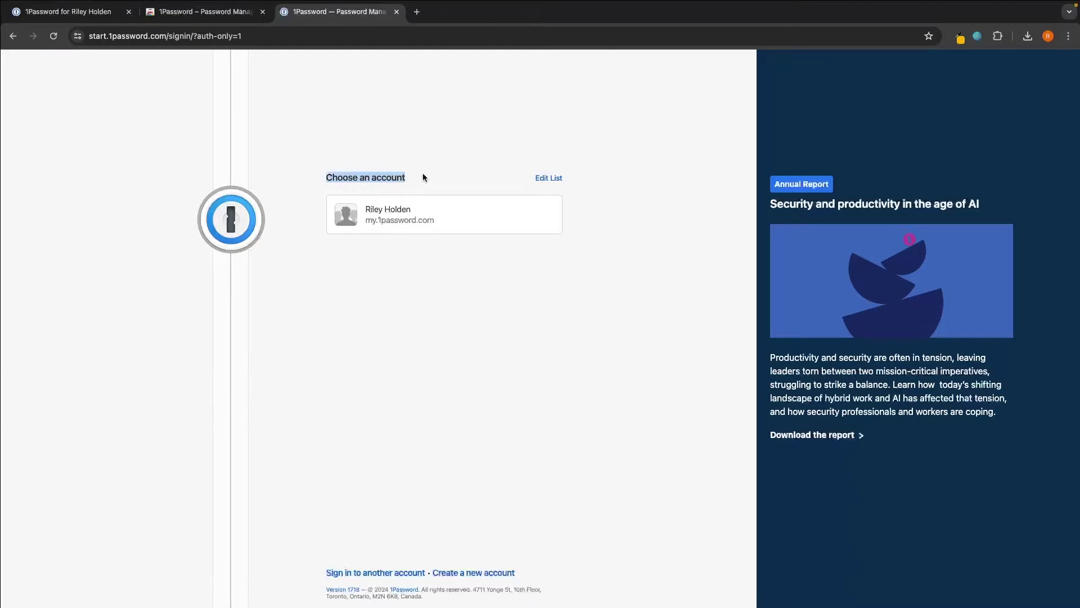
pyautogui.click(426, 172)
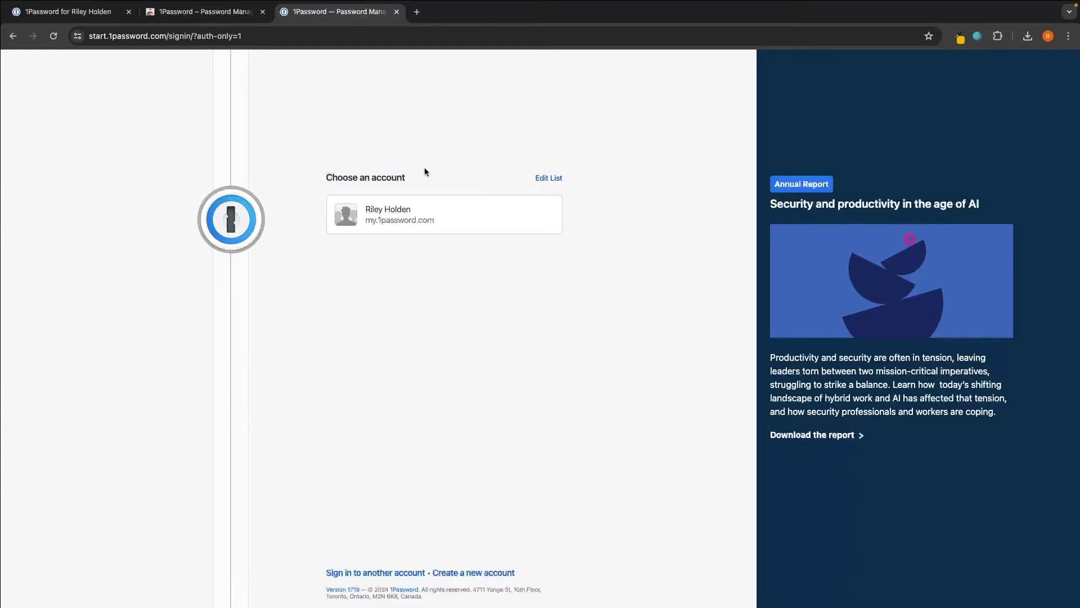
pyautogui.click(422, 216)
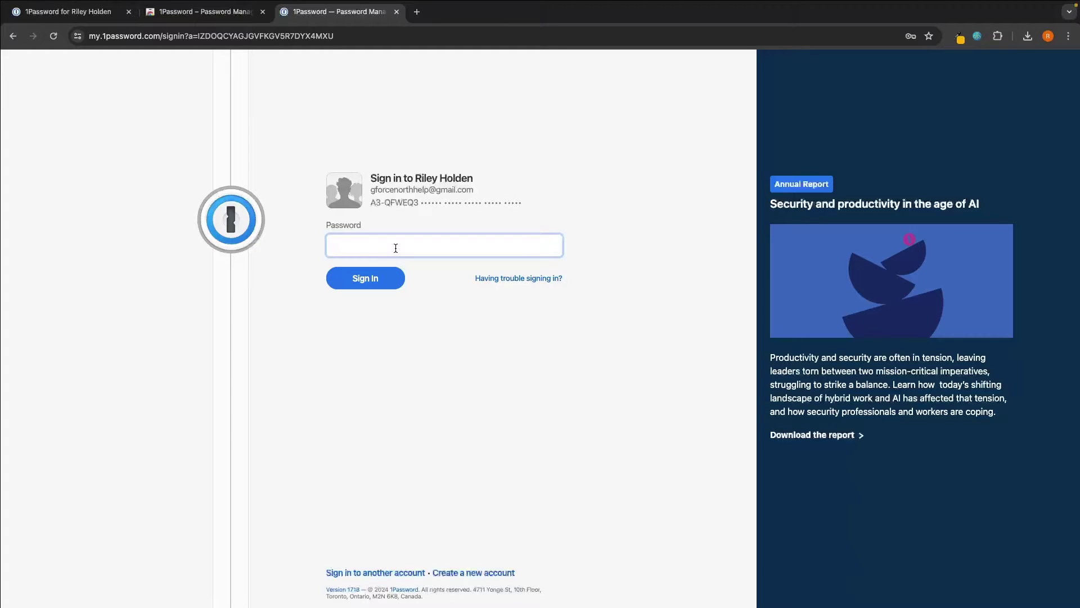
pyautogui.write('••')
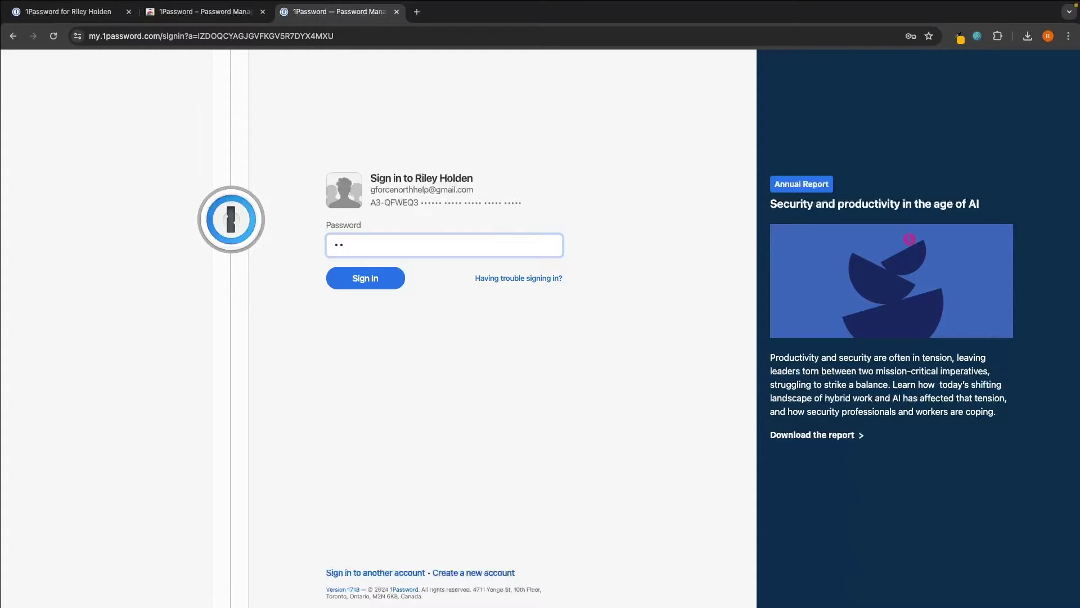
pyautogui.press('Return')
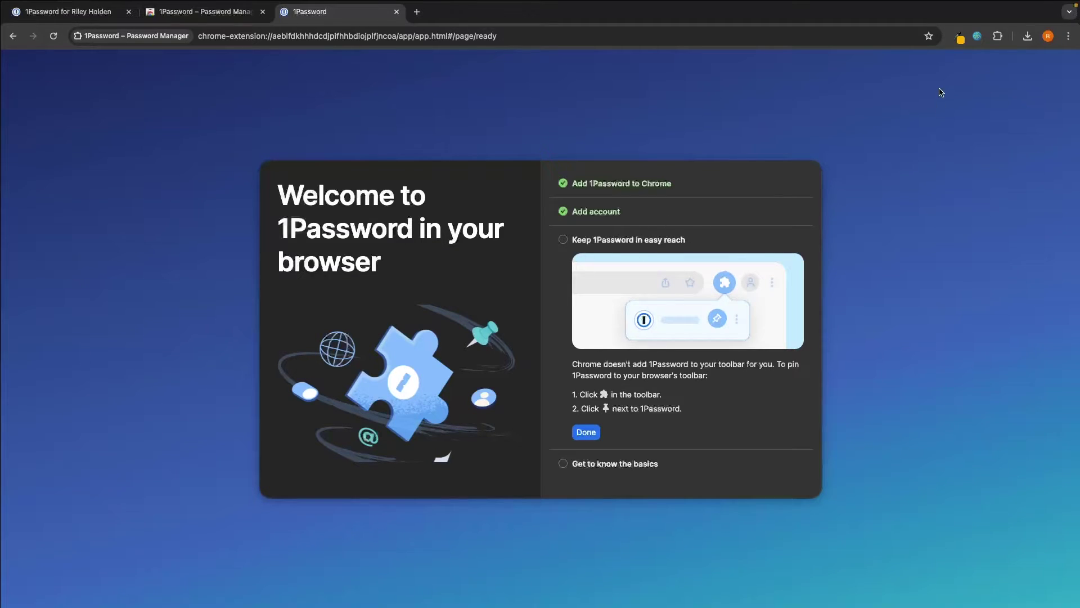
# - Pin 1Password to the Chrome toolbar and skip the basics tour with I'm all set
pyautogui.click(998, 37)
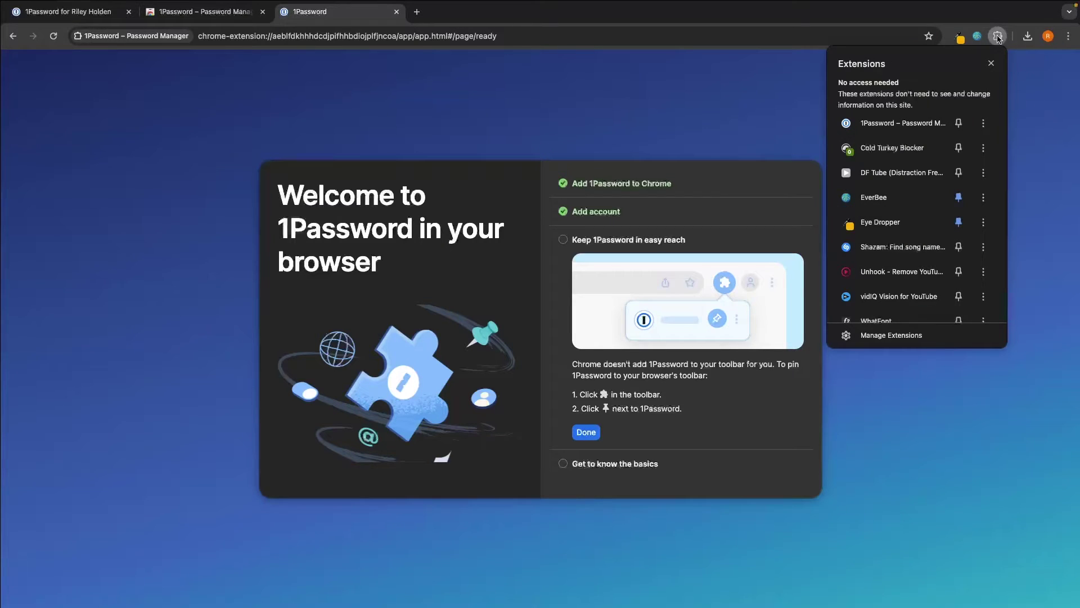
pyautogui.click(959, 122)
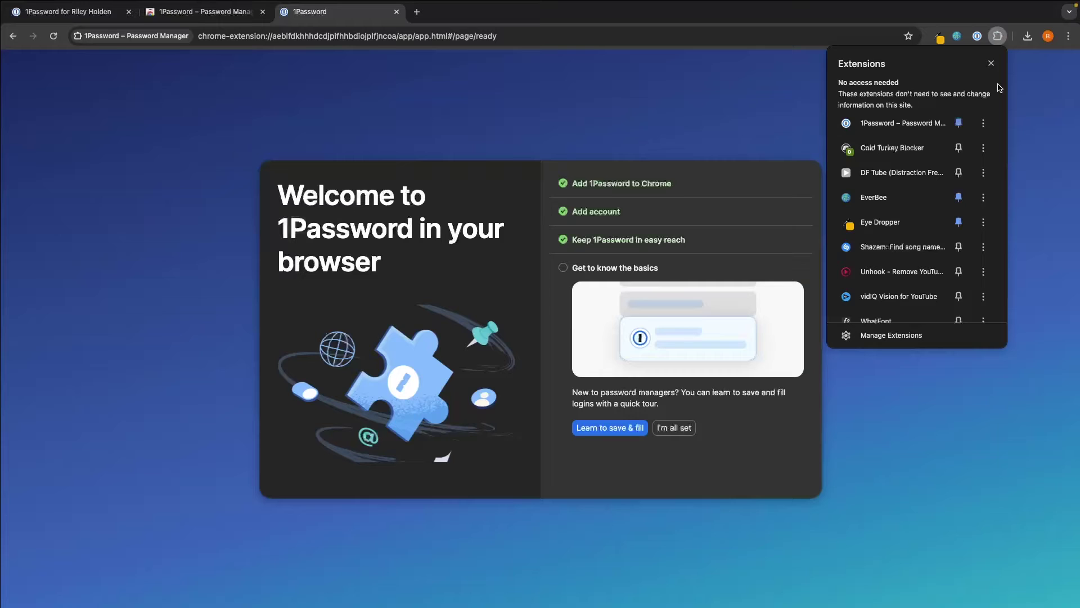
pyautogui.click(1027, 60)
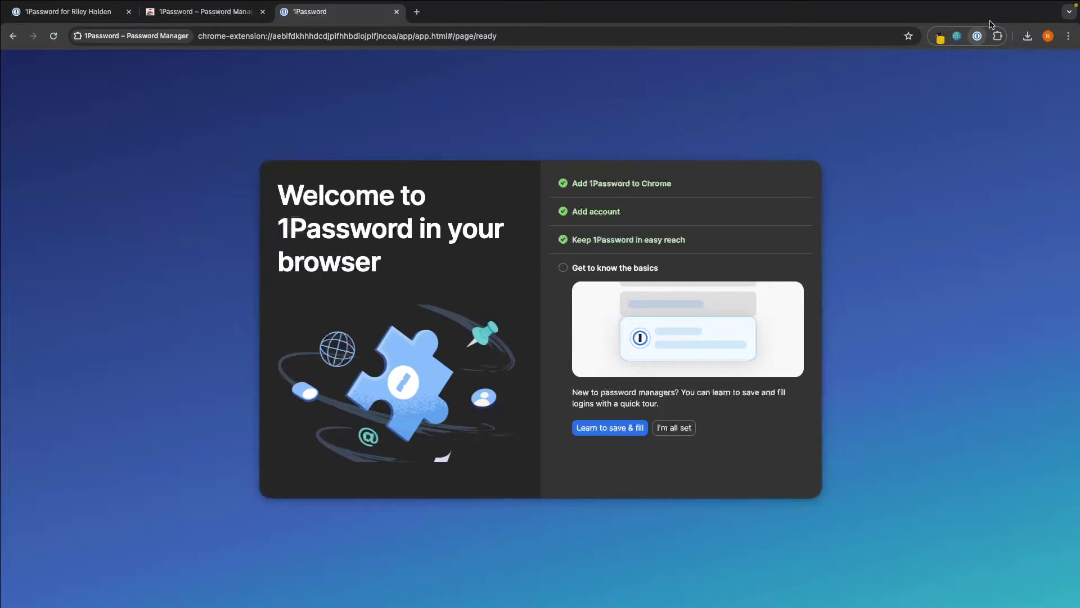
pyautogui.click(674, 428)
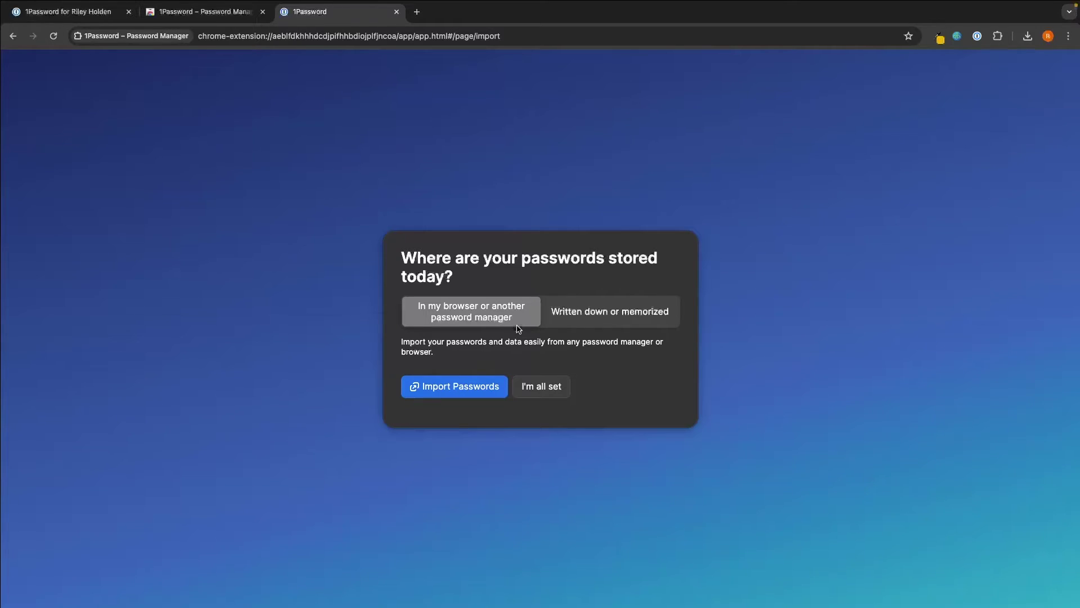
# - Open the password import options and scroll through them
pyautogui.click(458, 389)
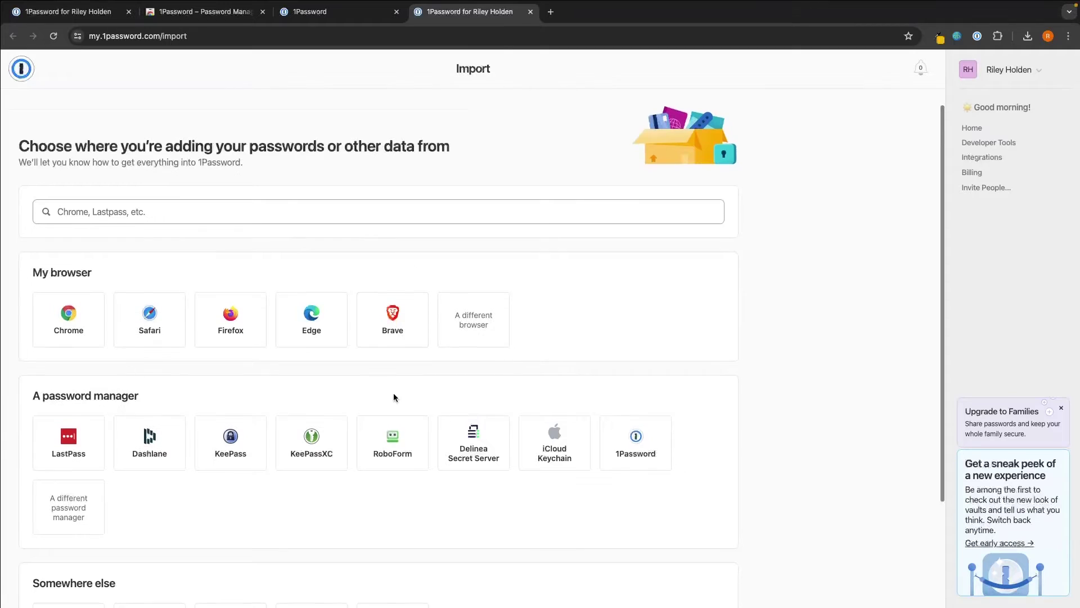
pyautogui.scroll(-2, 393, 396)
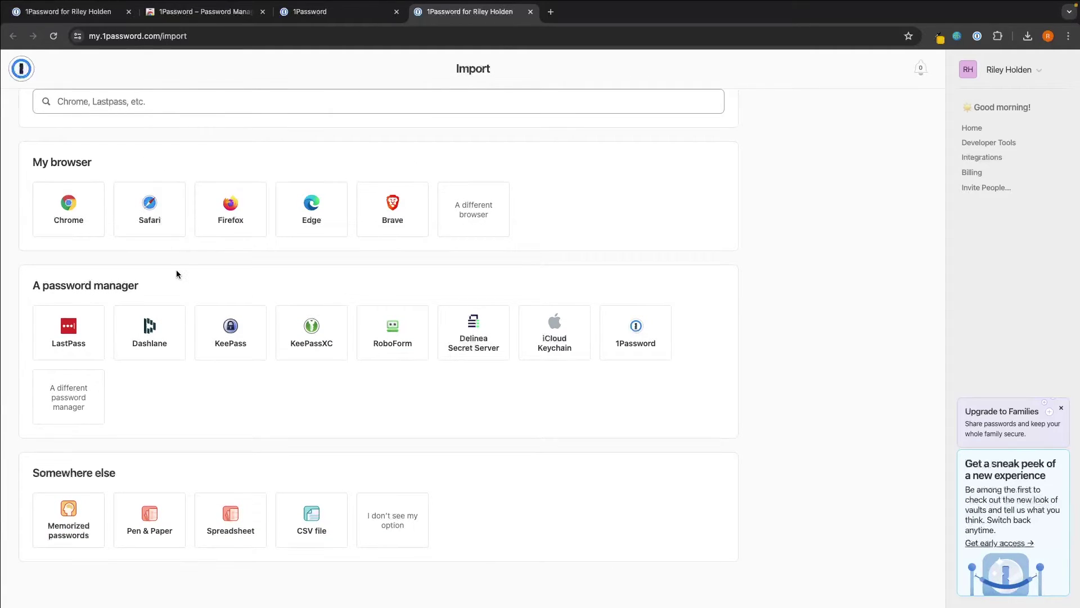
pyautogui.scroll(-1, 176, 274)
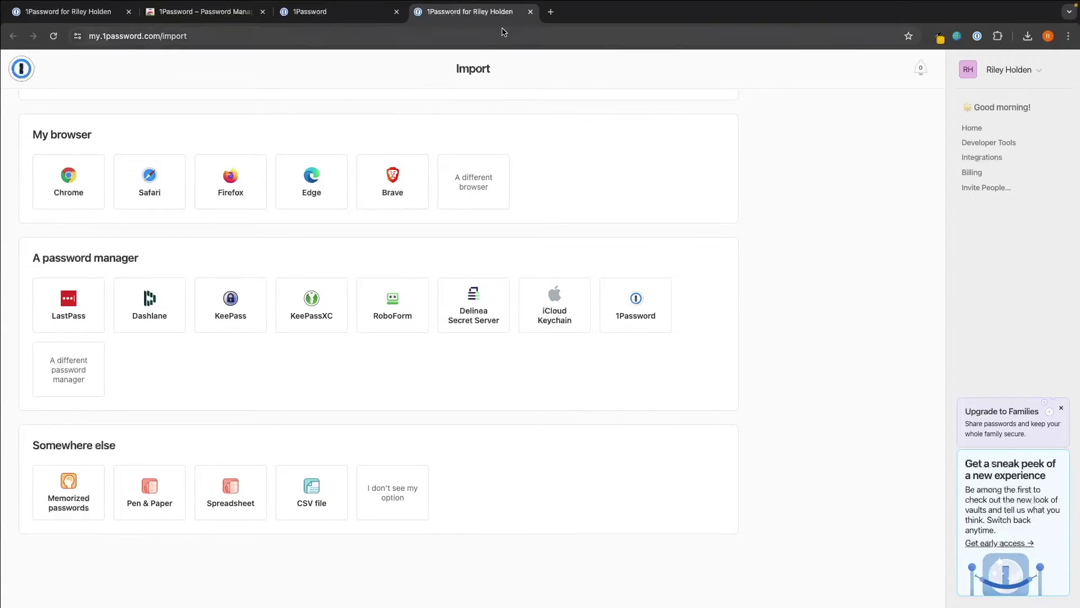
# - Close the Import page, answer 'Written down or memorized', and start a new item
pyautogui.click(531, 12)
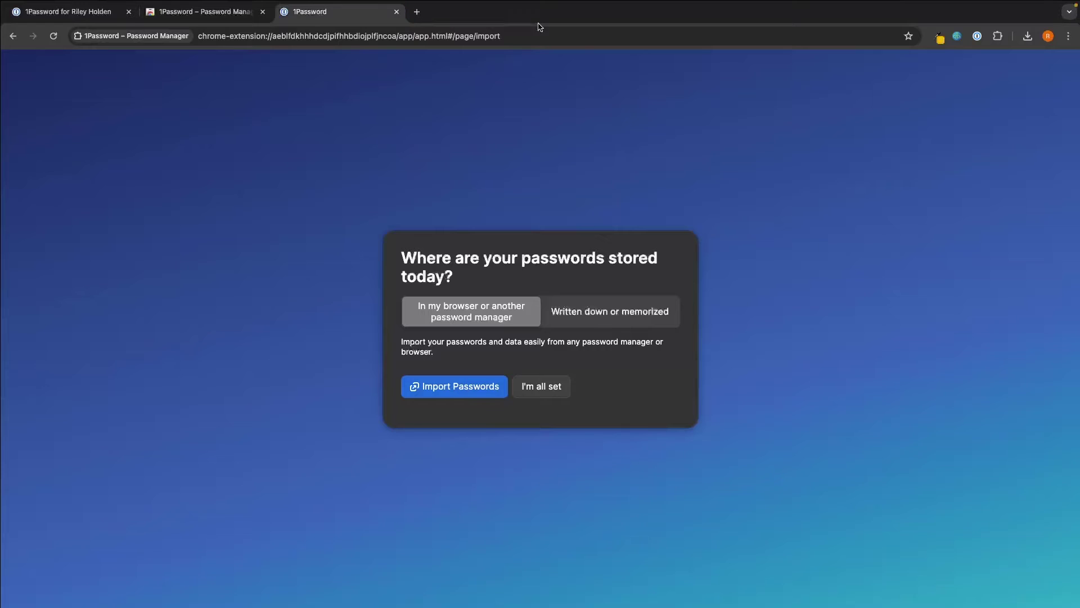
pyautogui.click(617, 311)
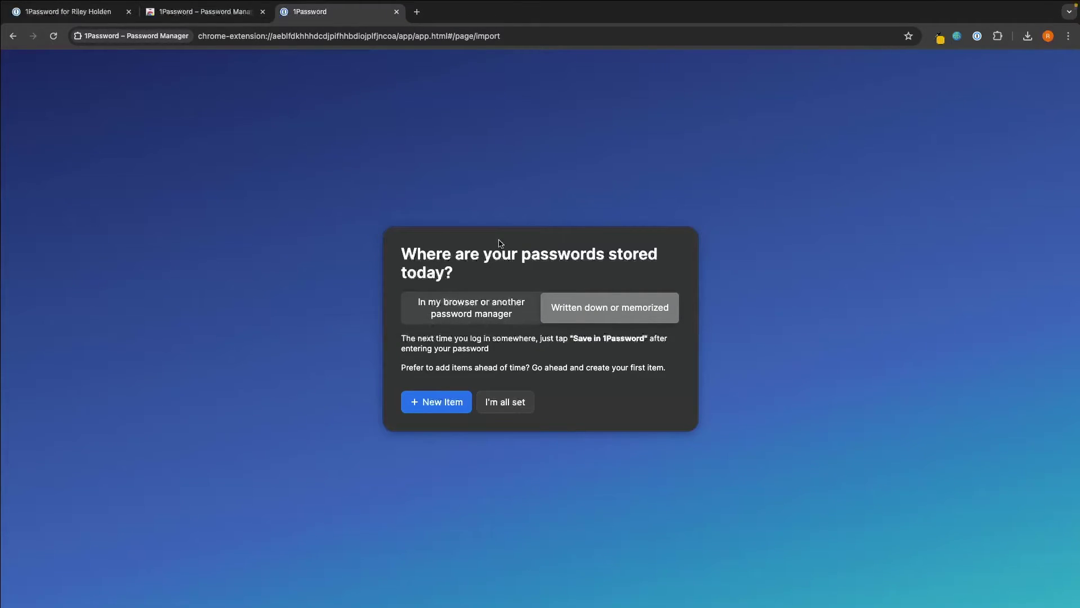
pyautogui.click(439, 401)
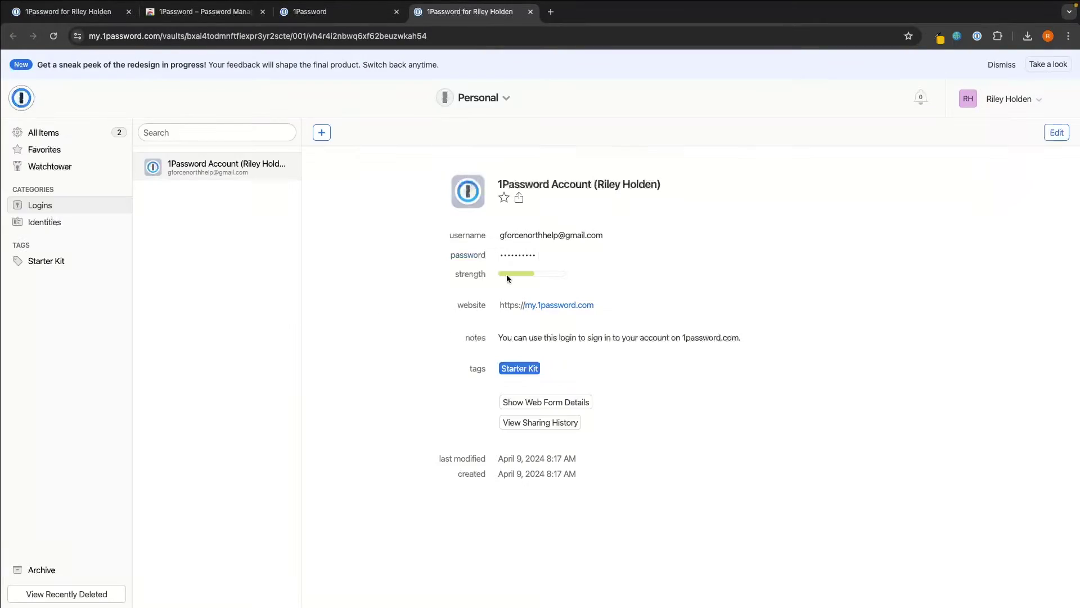
# - Draft a Password item titled 'Gmail' with a password, then discard it by leaving the tab
pyautogui.click(323, 134)
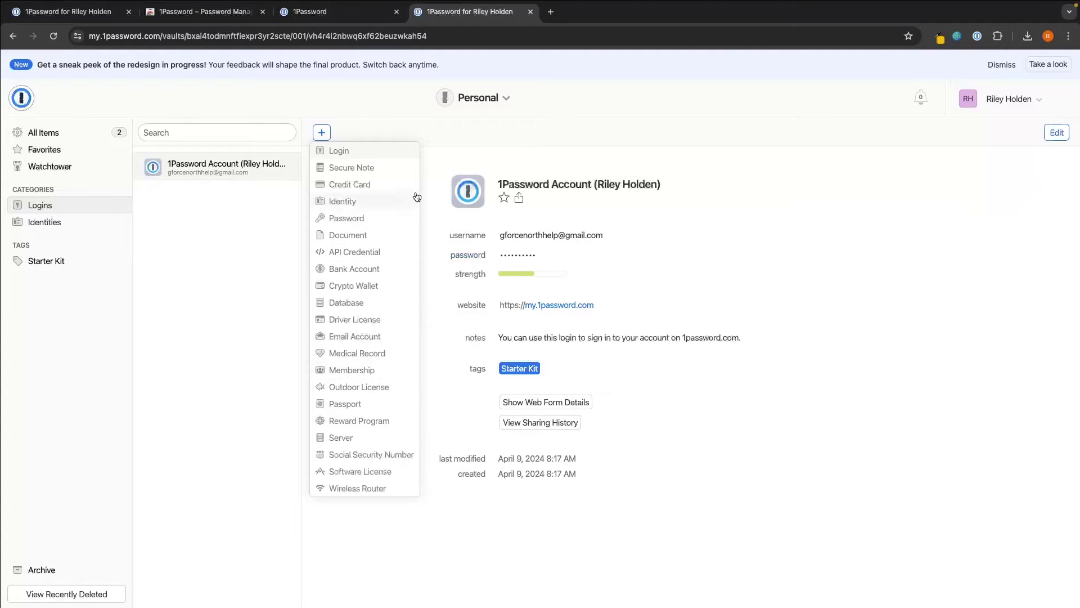
pyautogui.click(344, 219)
pyautogui.write('Gmail')
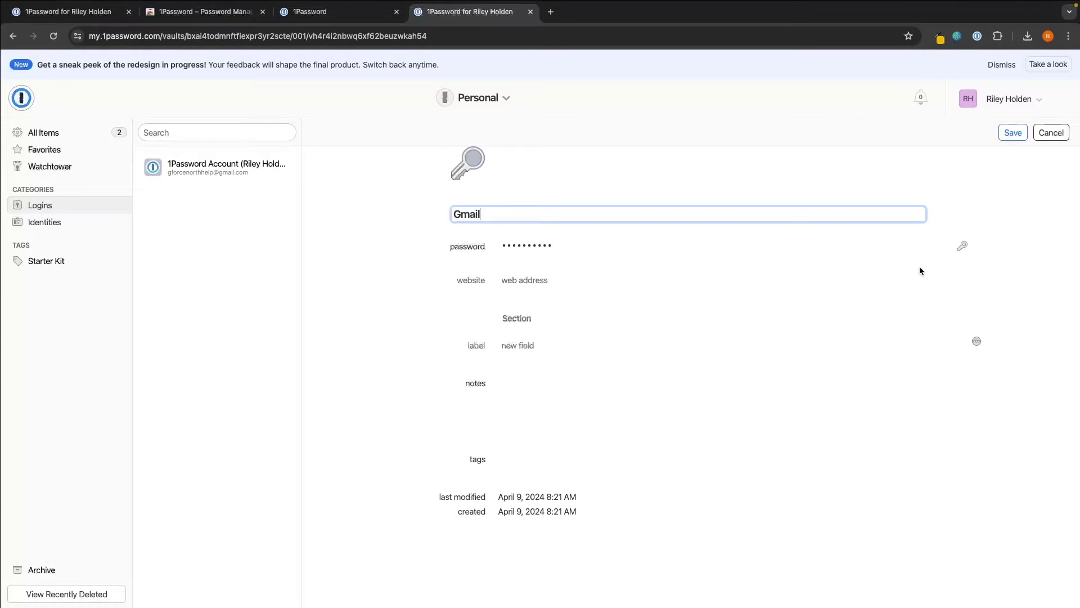
pyautogui.click(918, 244)
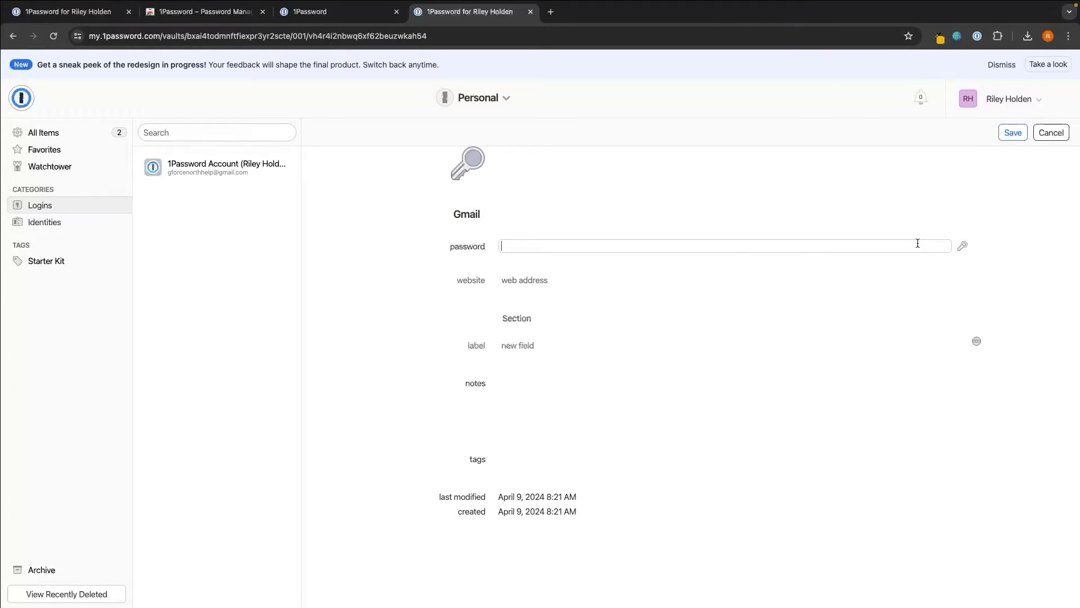
pyautogui.click(530, 11)
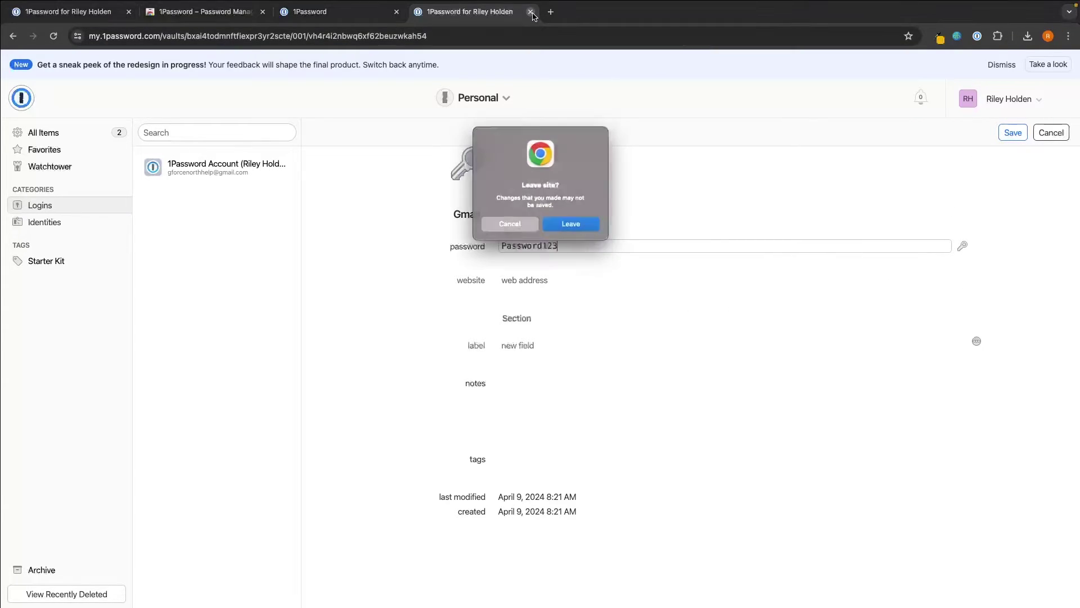
pyautogui.click(572, 225)
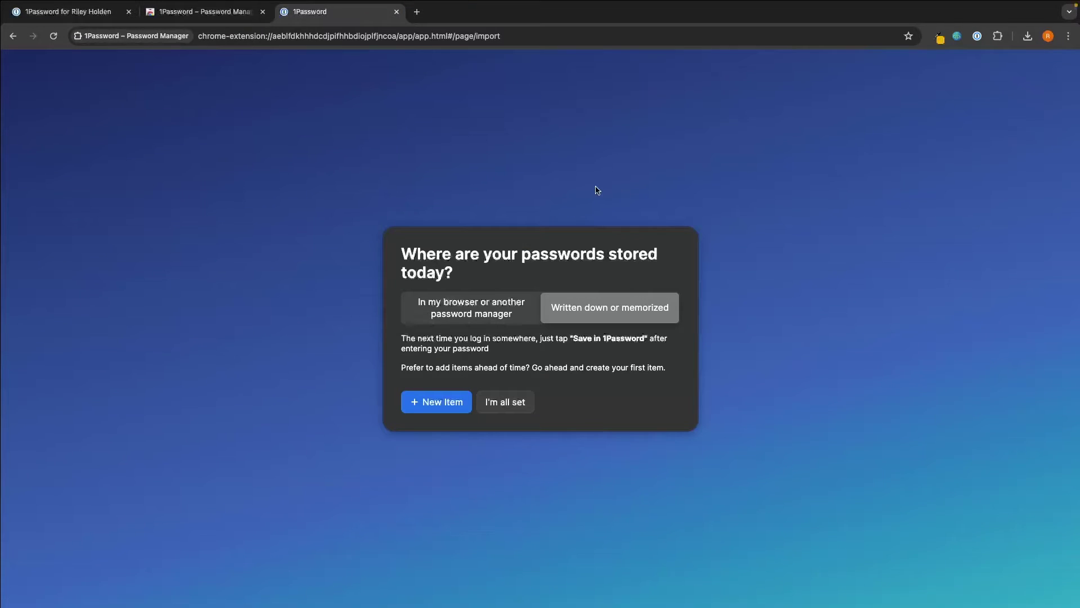
# - Toggle the storage answers, finish with I'm all set, and close the completion and Chrome Web Store tabs
pyautogui.click(509, 307)
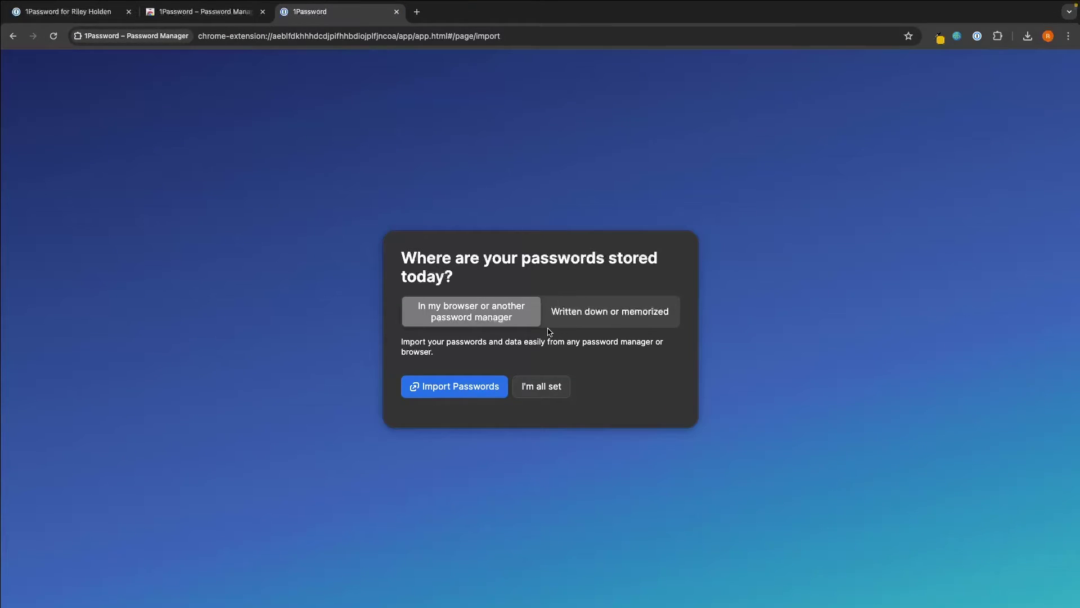
pyautogui.click(607, 309)
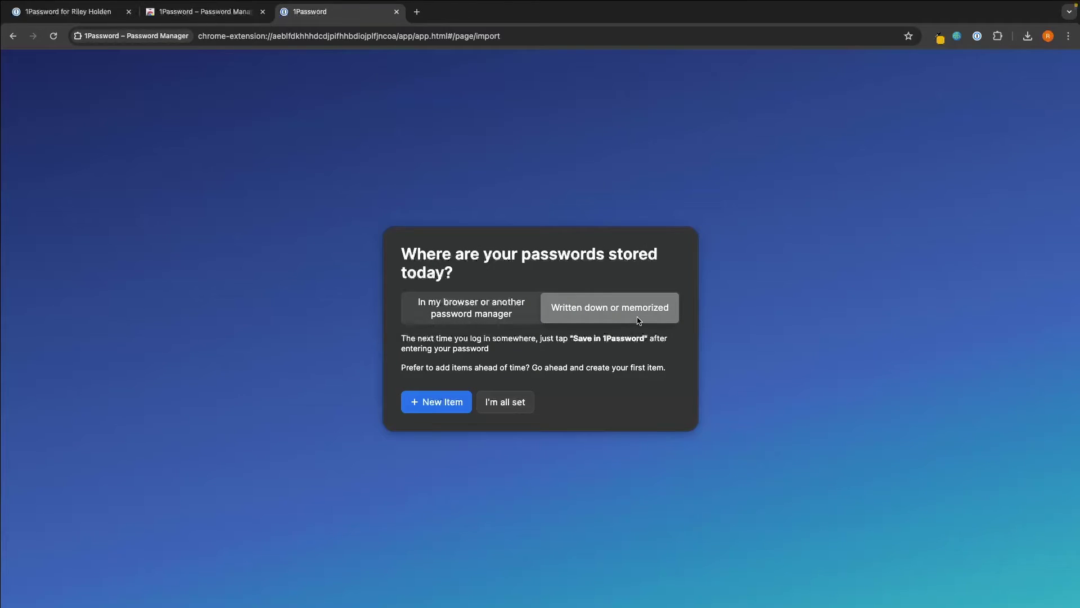
pyautogui.click(515, 403)
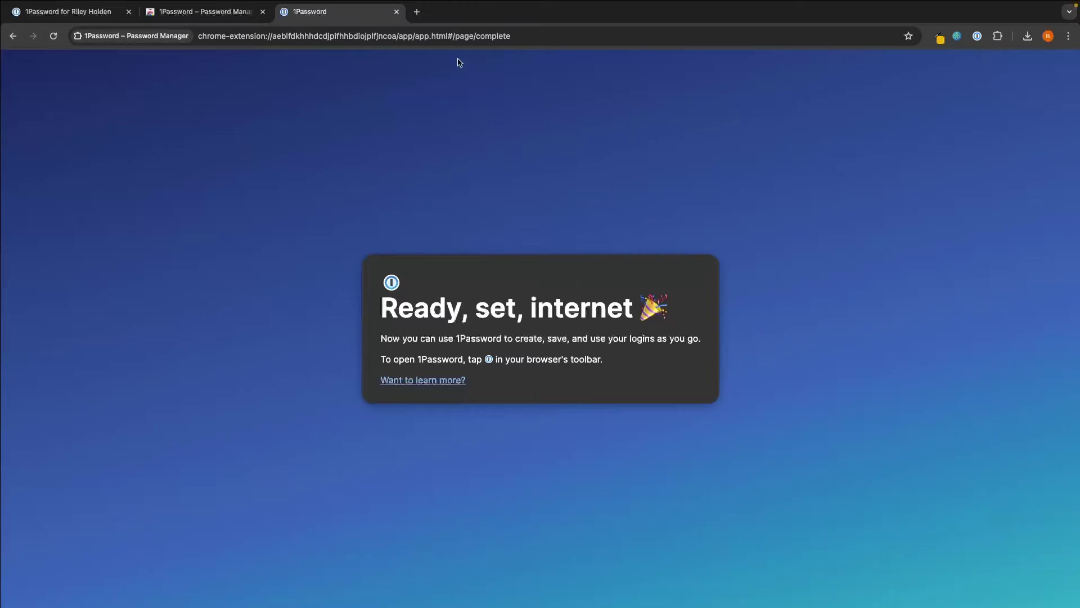
pyautogui.click(396, 11)
pyautogui.click(262, 11)
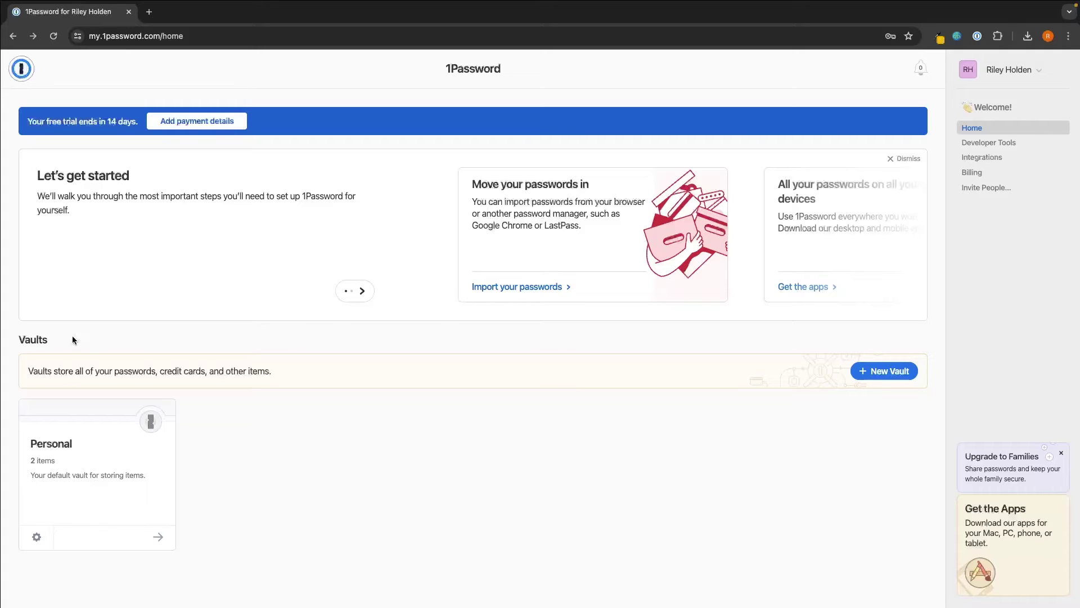
# - Highlight the sentence explaining what vaults store, then clear the highlight
pyautogui.moveTo(17, 373); pyautogui.dragTo(159, 372)
pyautogui.click(245, 364)
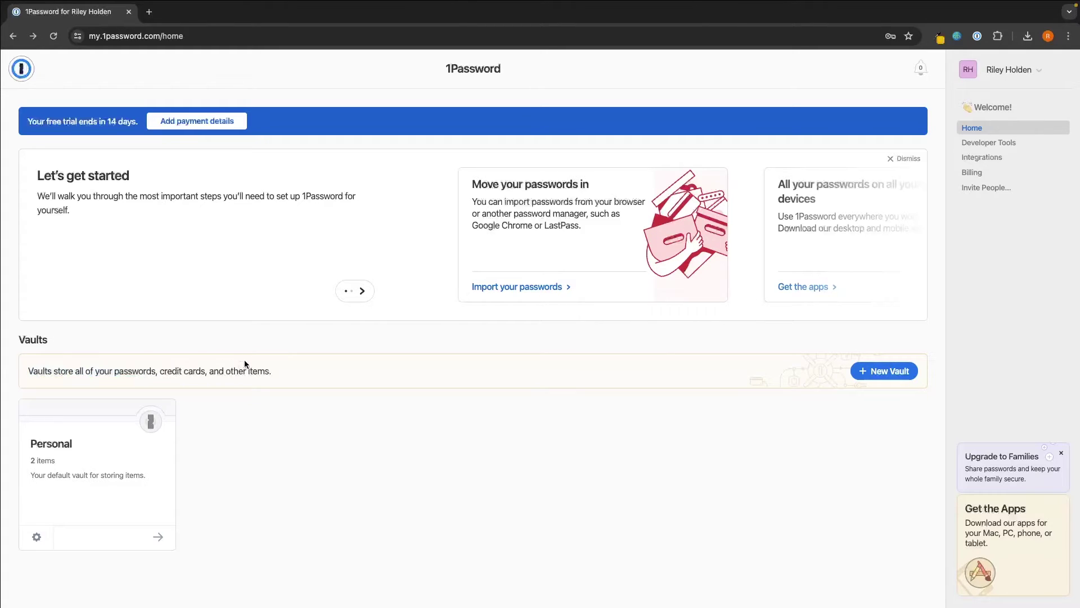
pyautogui.click(278, 372)
# - Browse the Personal vault's identity and login items, then go back to the account home page
pyautogui.click(72, 450)
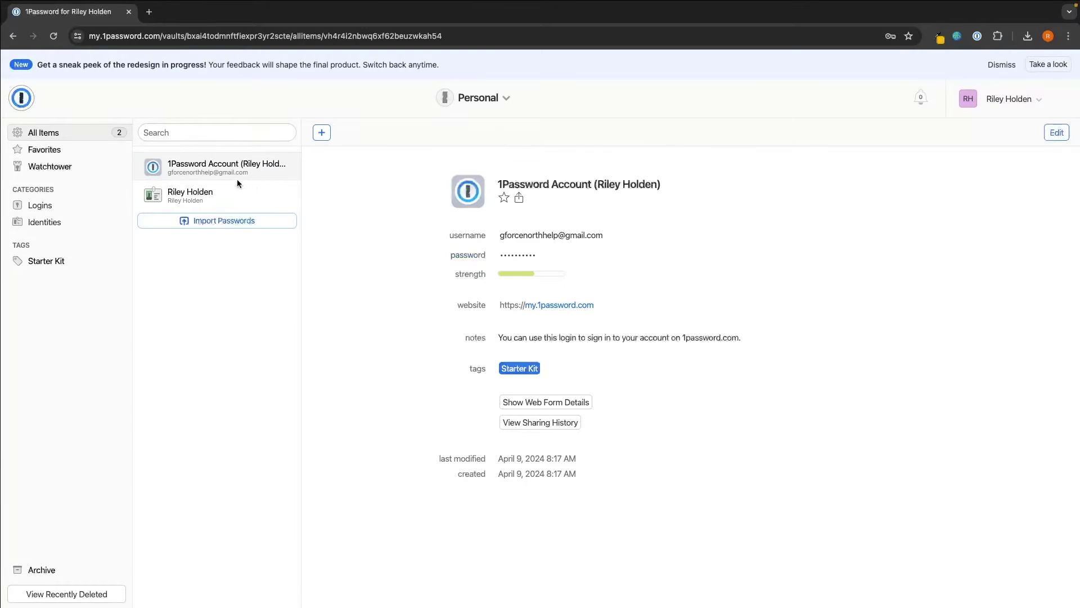
pyautogui.click(227, 191)
pyautogui.click(228, 178)
pyautogui.press('super+bracketleft')
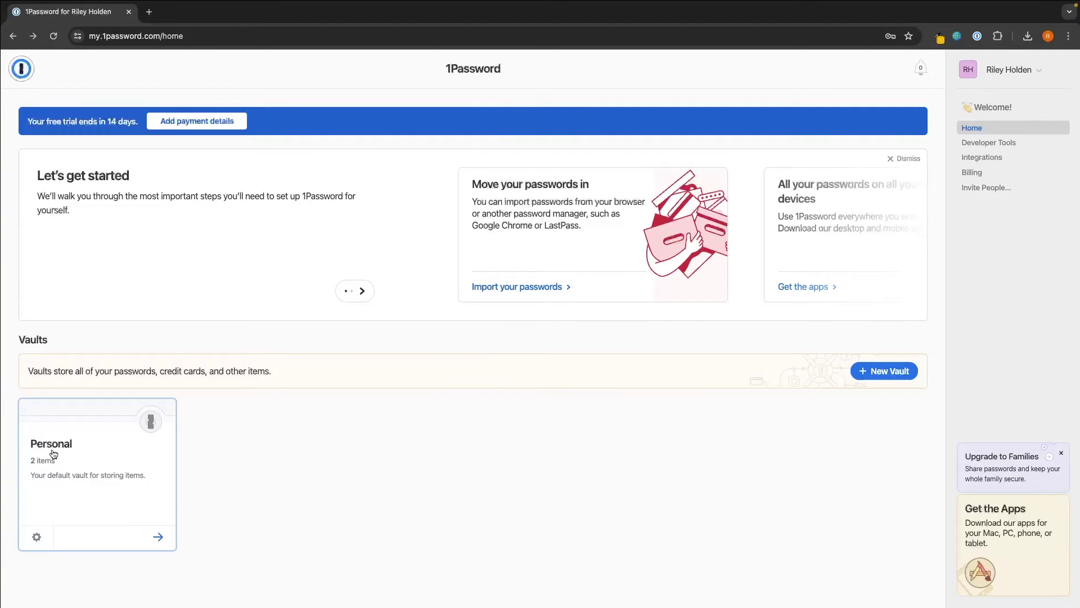
# - Create a vault named 'Work' with the purple briefcase icon and return to the home dashboard
pyautogui.click(887, 373)
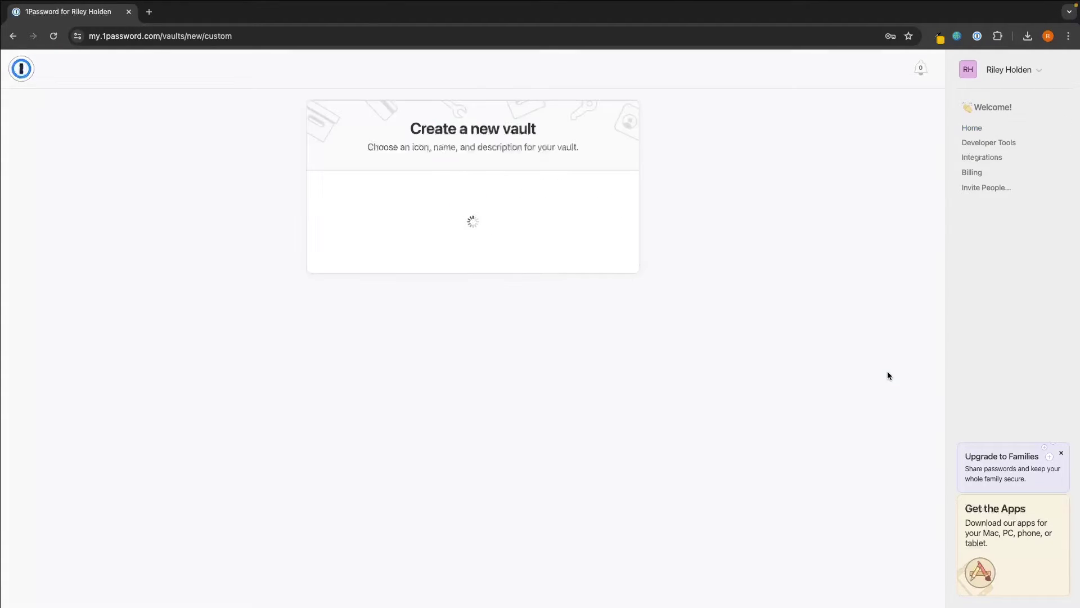
pyautogui.write('Work')
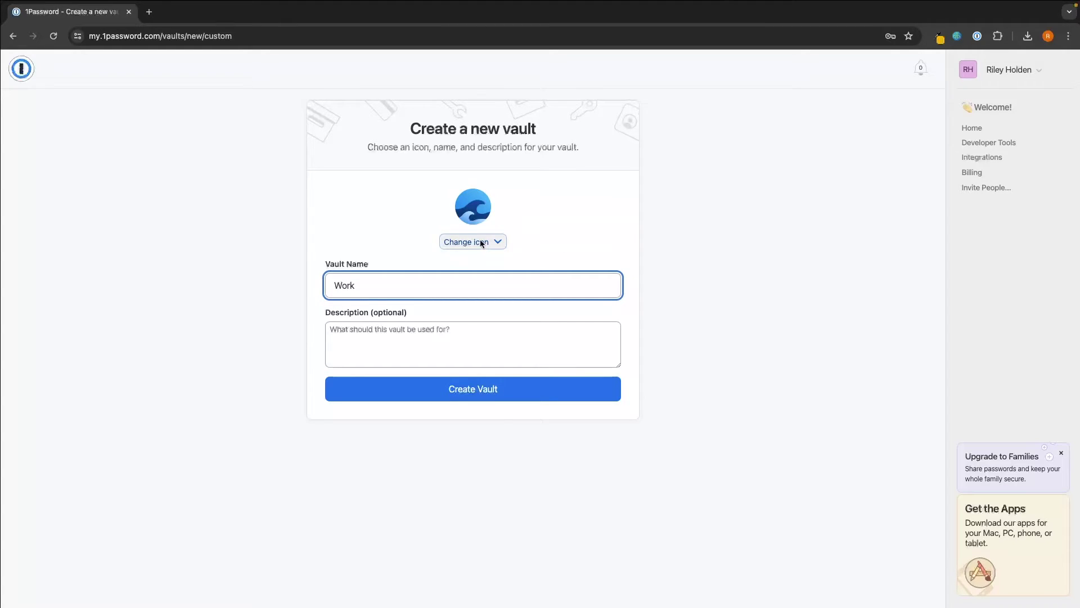
pyautogui.click(480, 242)
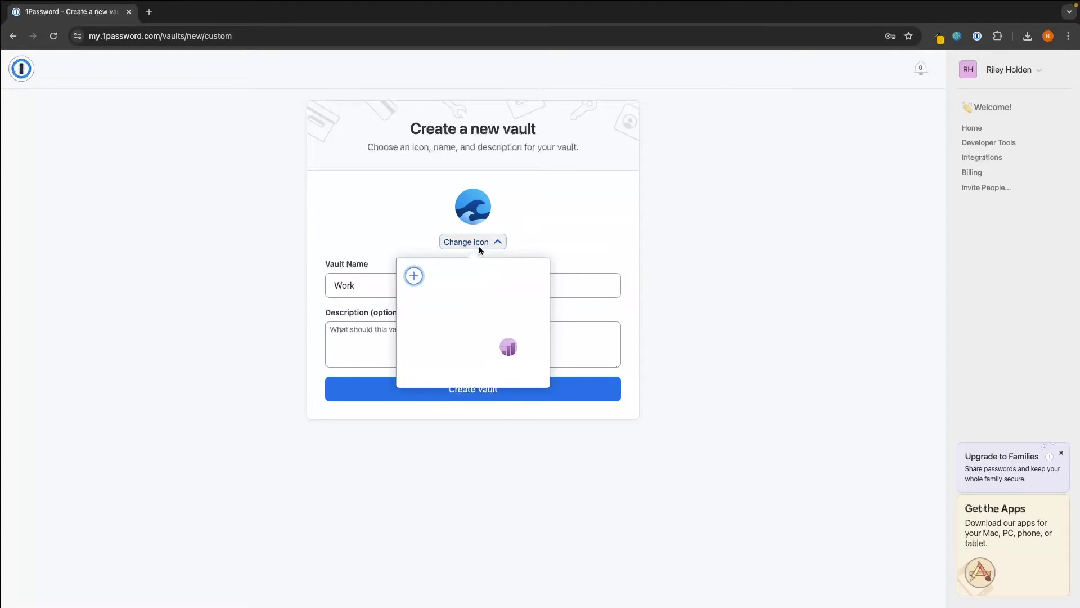
pyautogui.scroll(-3, 508, 337)
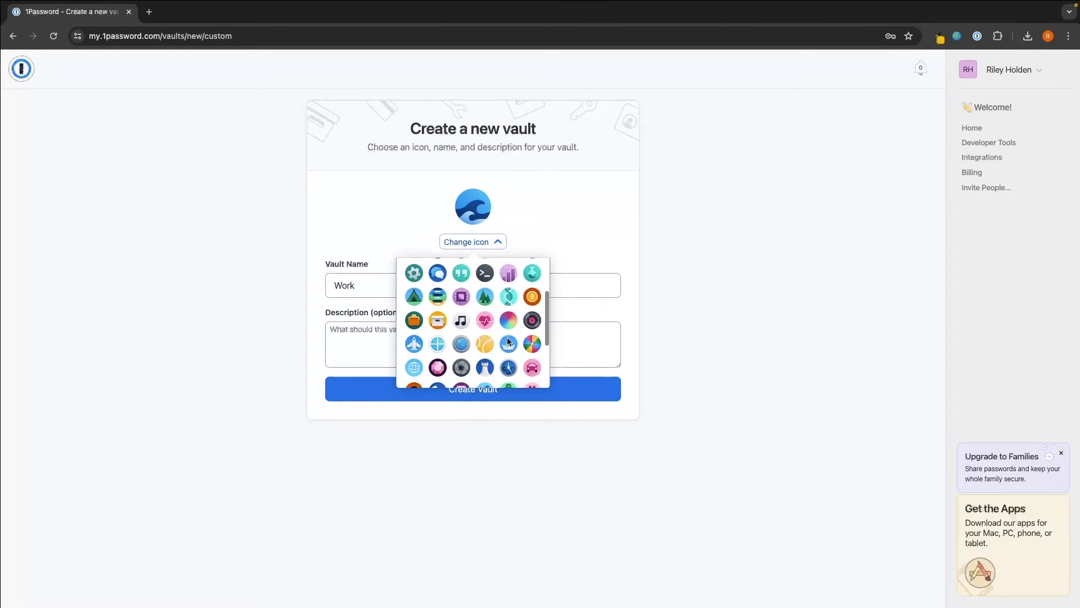
pyautogui.scroll(5, 507, 337)
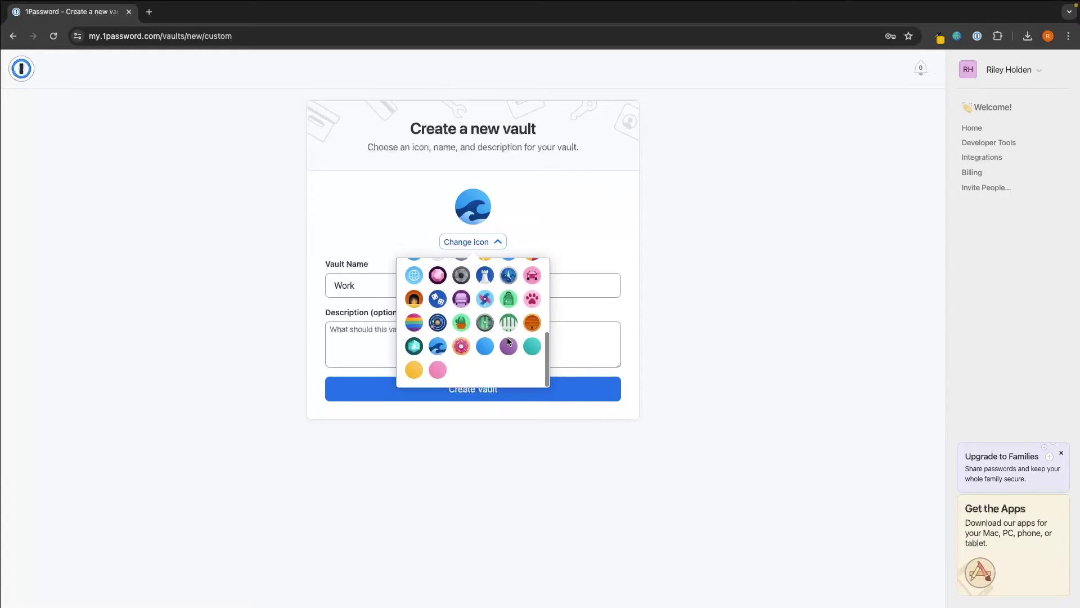
pyautogui.click(415, 299)
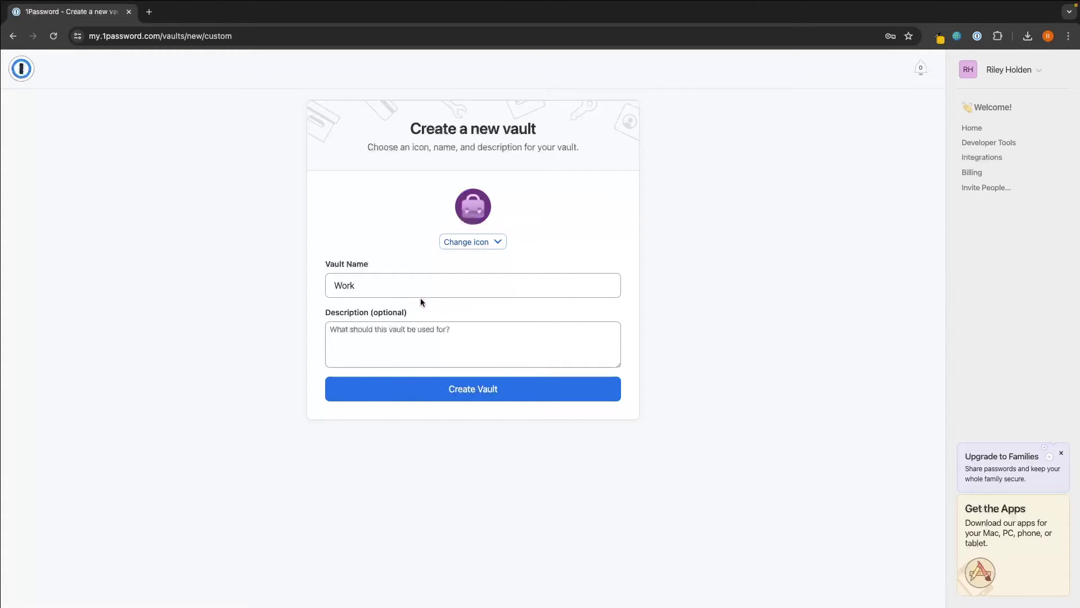
pyautogui.click(375, 362)
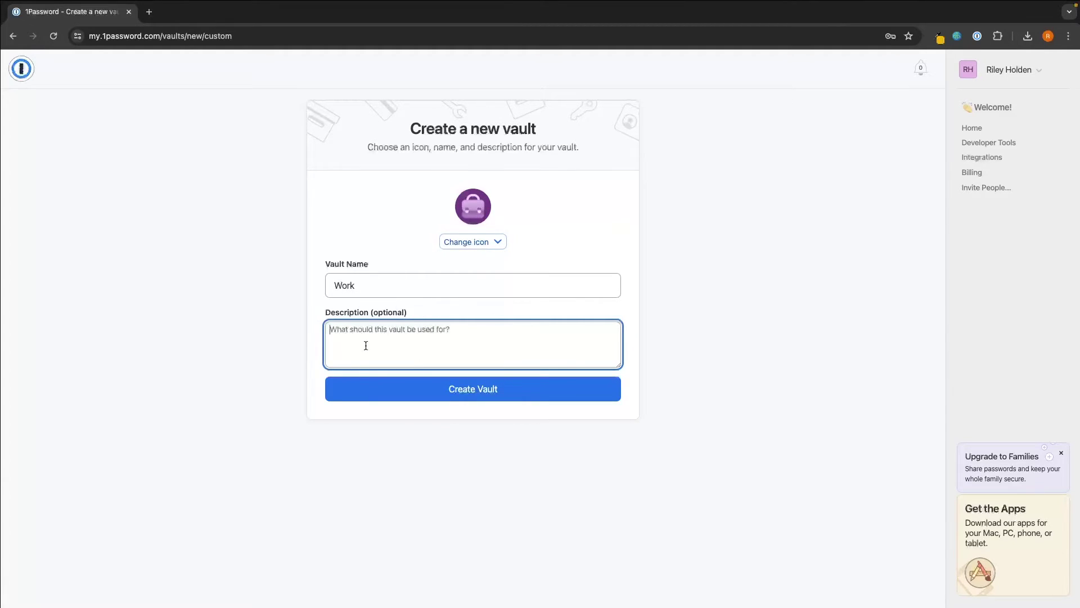
pyautogui.click(488, 389)
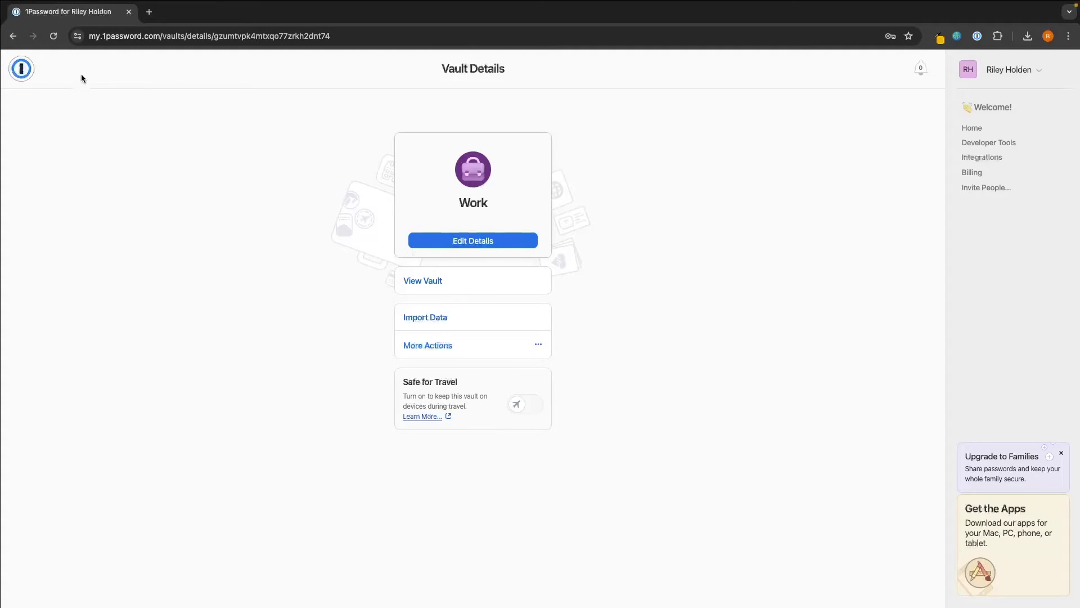
pyautogui.click(30, 72)
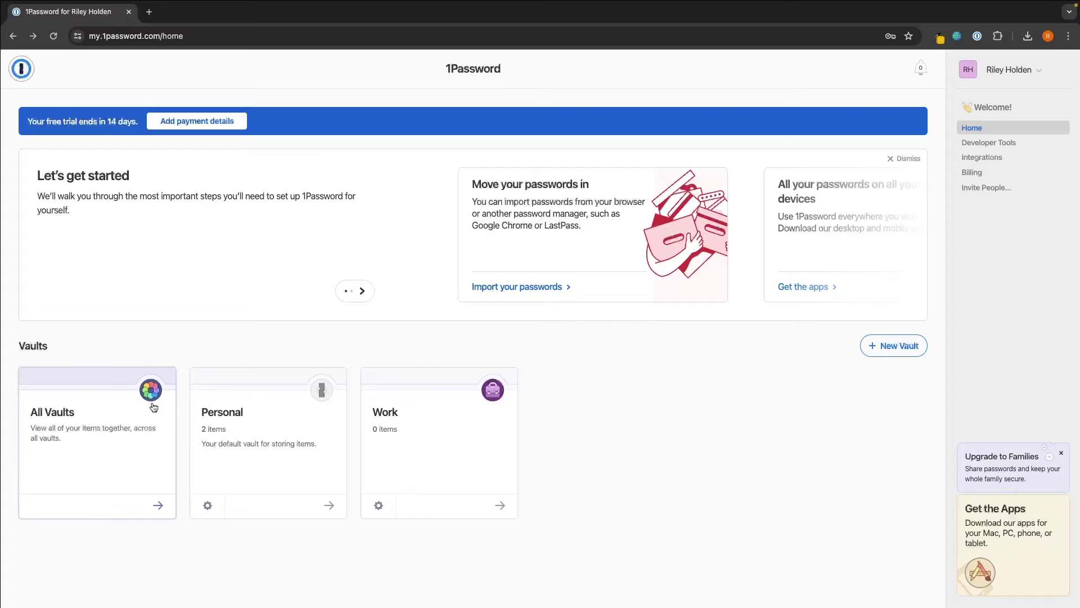
# - Glance at All Vaults, return to the Personal/Work vaults home page, and open a blank tab
pyautogui.click(172, 400)
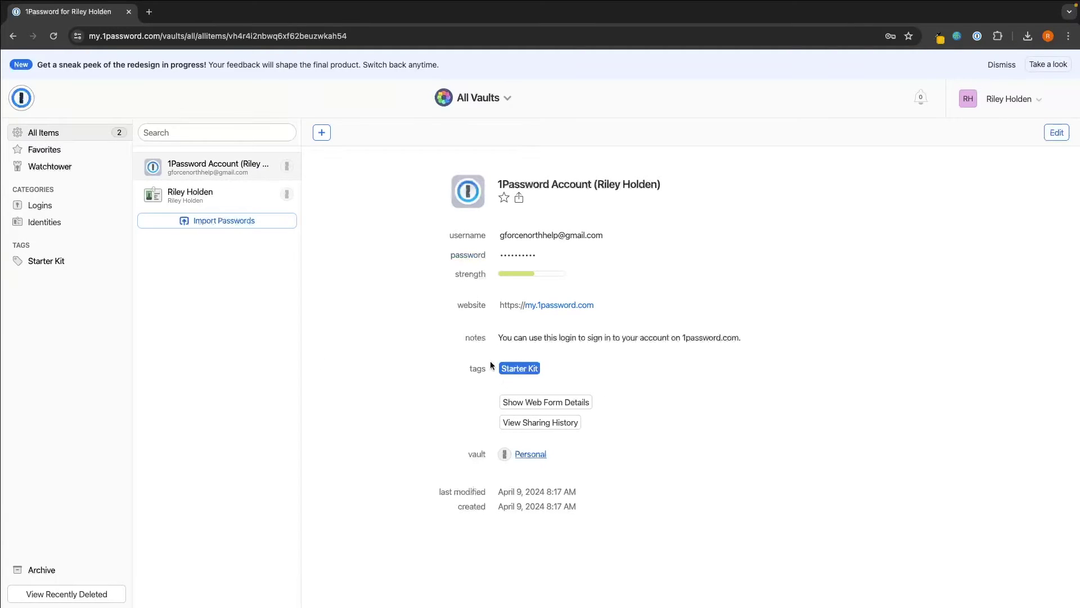
pyautogui.press('super+bracketleft')
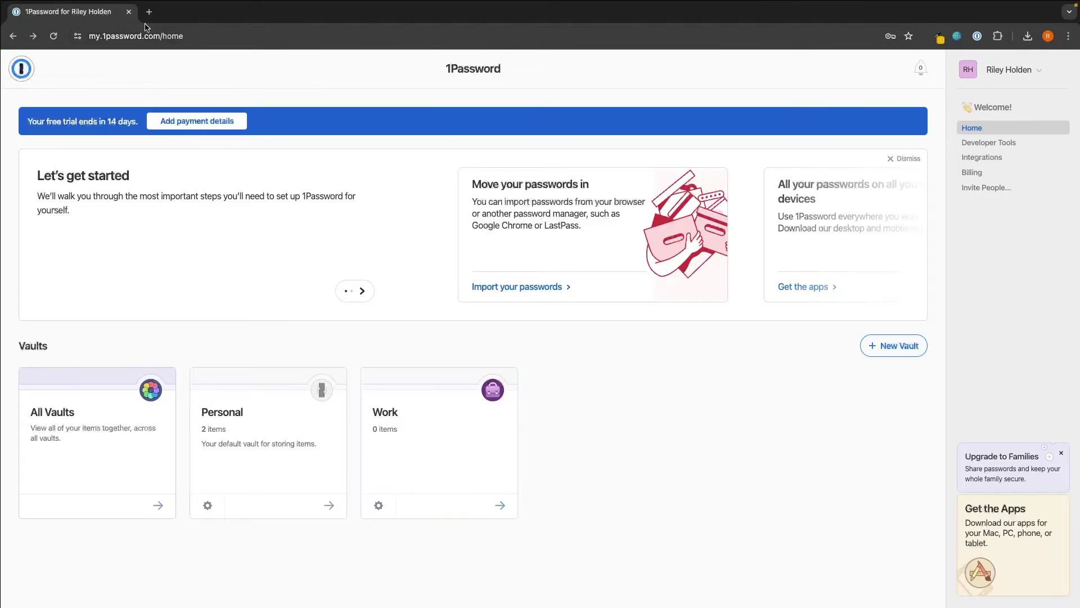
pyautogui.click(149, 11)
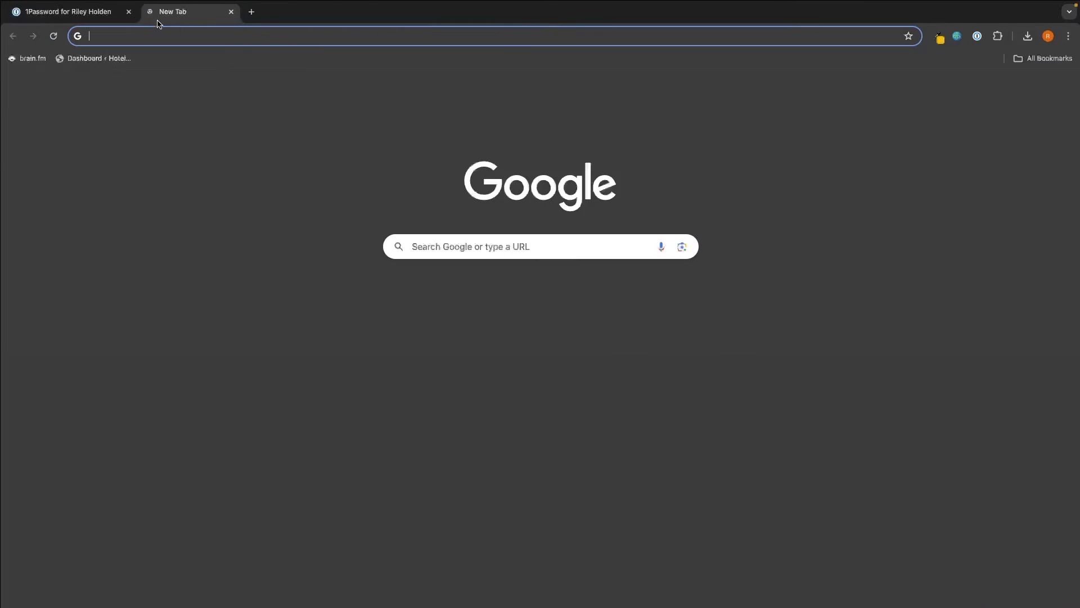
# - Search Google for 'rob', open roblox.com, and accept its cookie notice
pyautogui.write('rob')
pyautogui.click(290, 107)
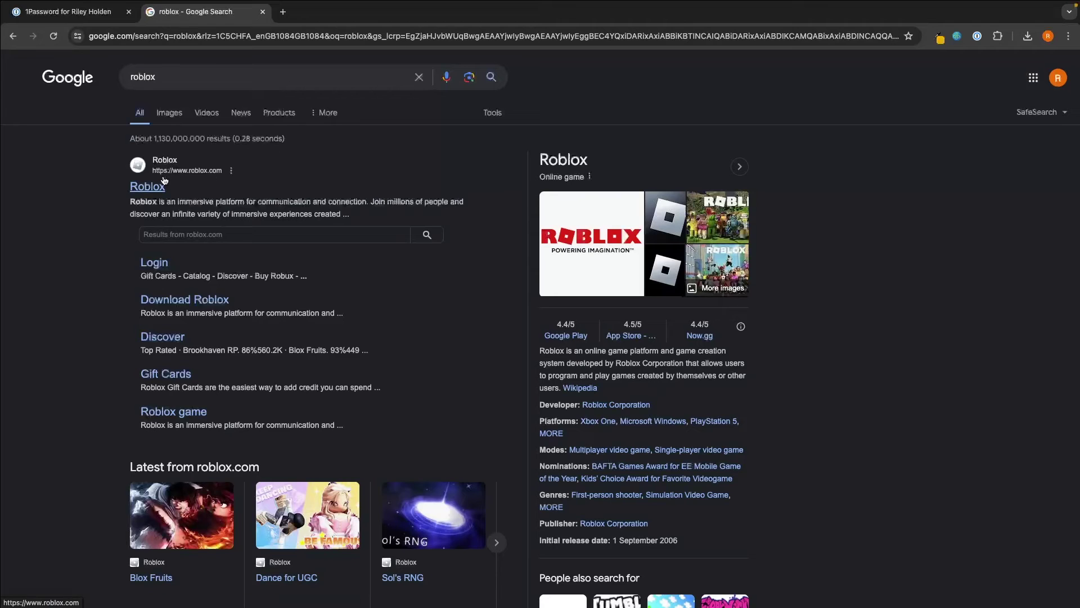
pyautogui.click(188, 191)
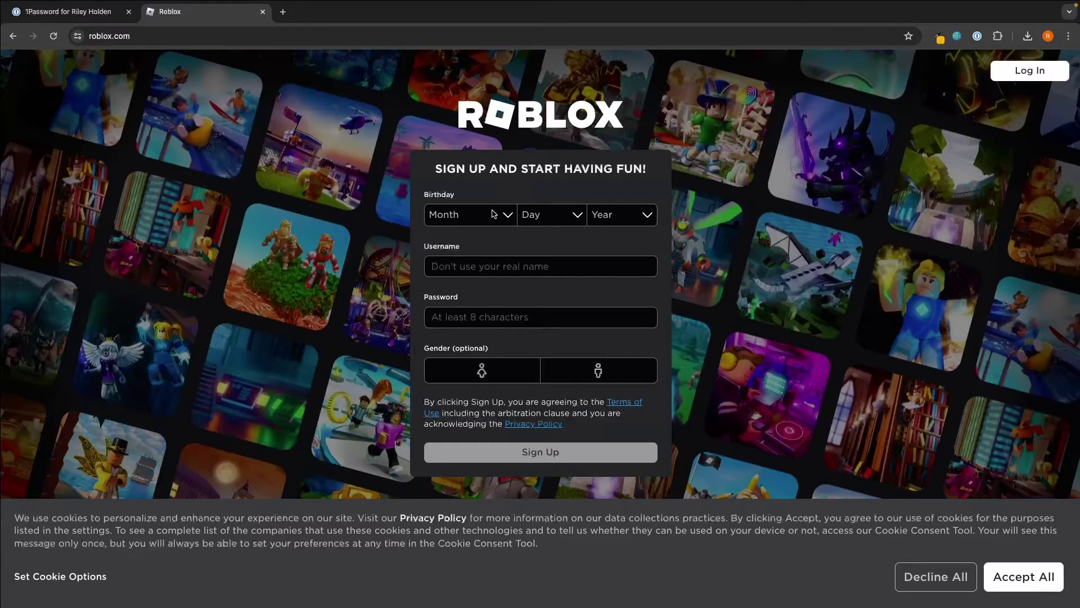
pyautogui.click(491, 214)
# - Enter birthday October 31 1996 and a new username on the Roblox sign-up form
pyautogui.click(552, 243)
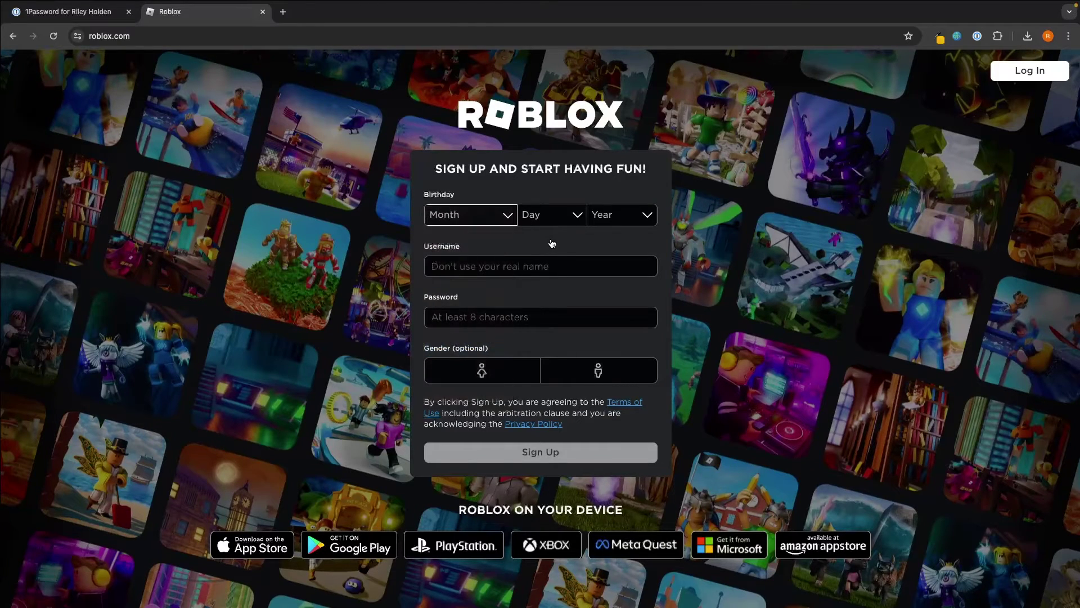
pyautogui.click(550, 215)
pyautogui.click(547, 480)
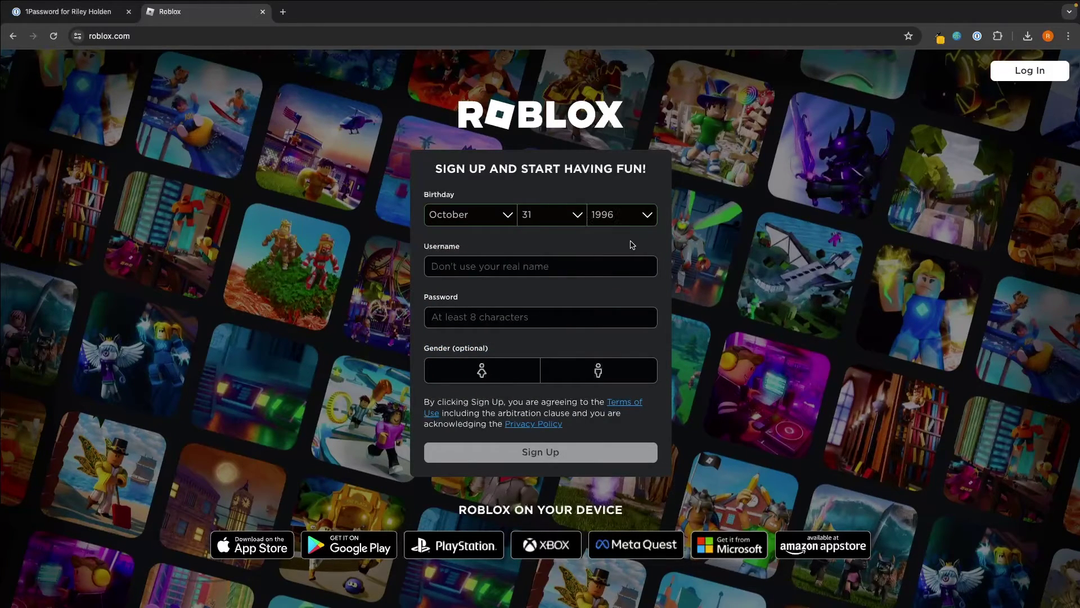
pyautogui.click(537, 263)
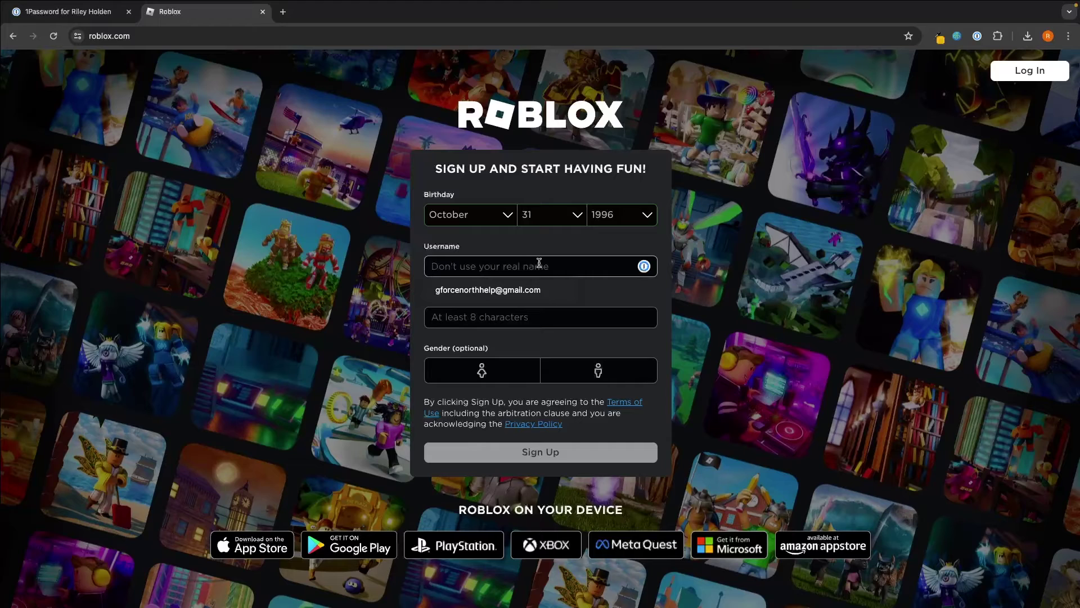
pyautogui.write('gforcetest123')
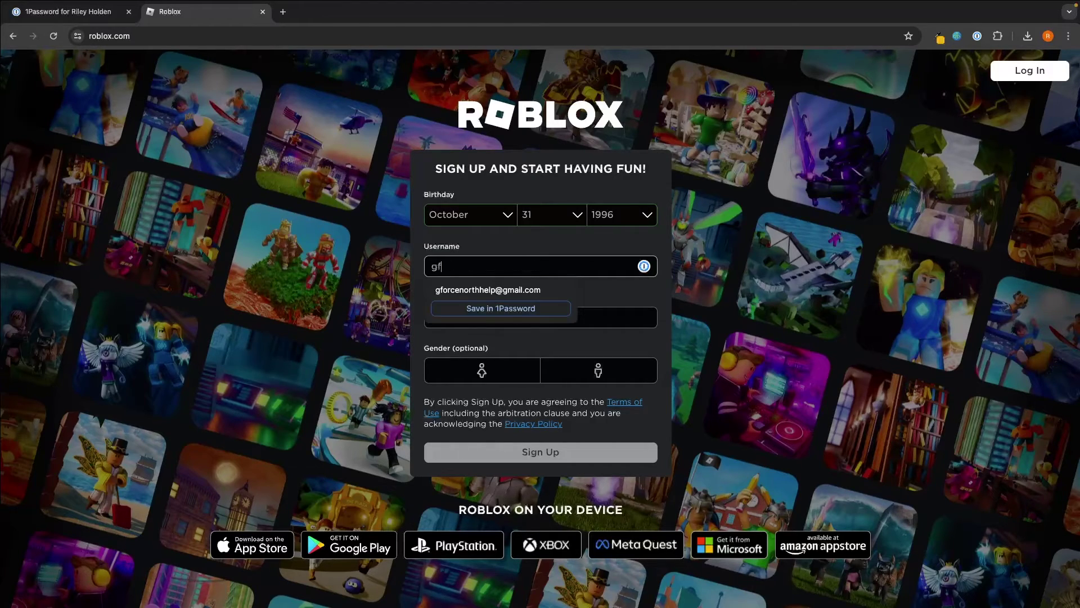
pyautogui.click(501, 316)
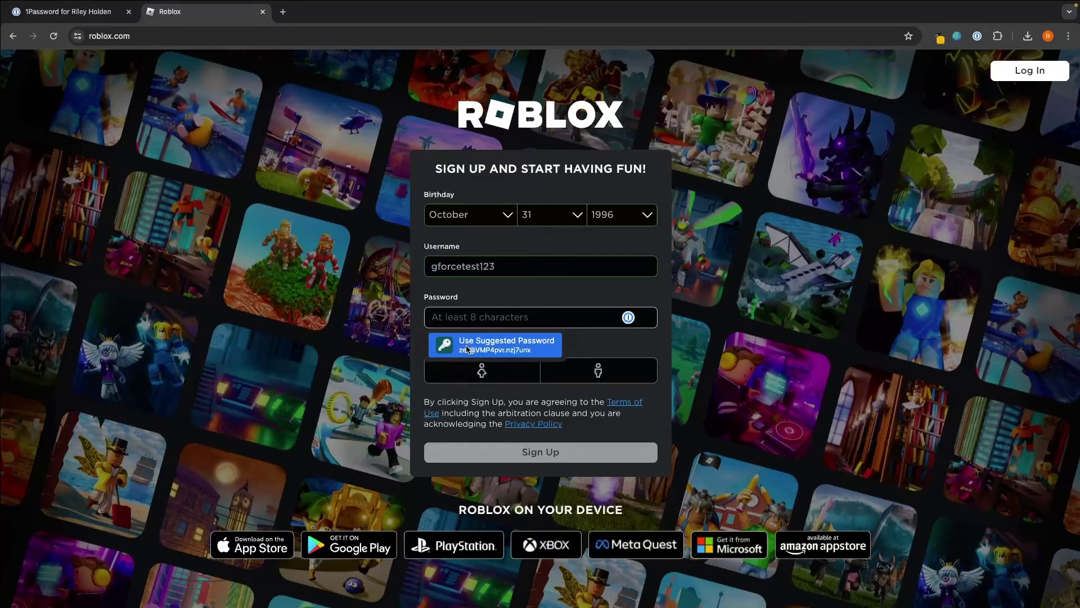
# - Use 1Password's suggested strong password and keep Personal as the save vault
pyautogui.click(502, 349)
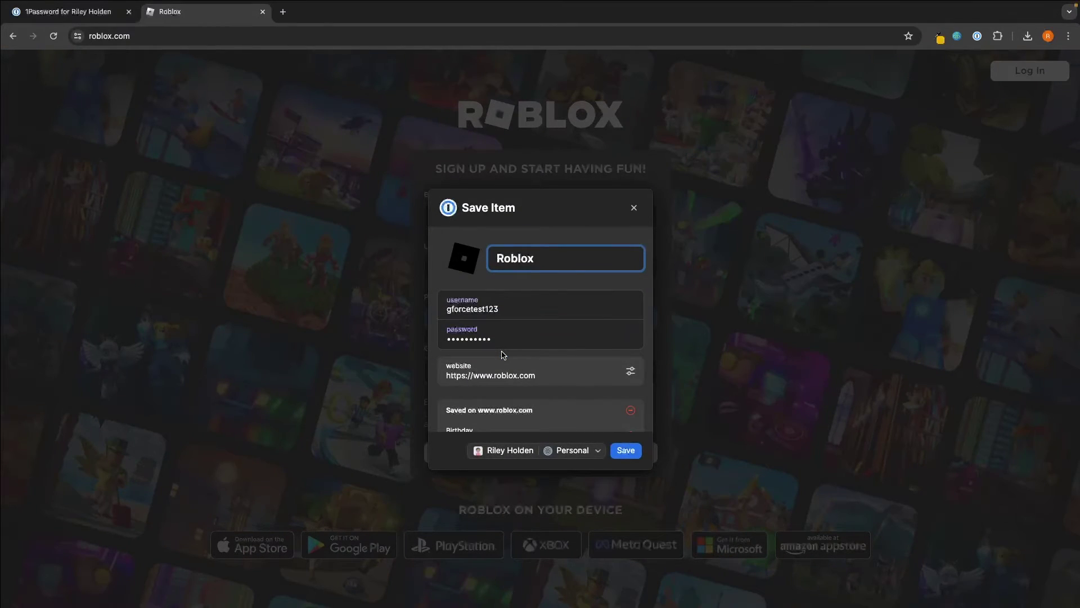
pyautogui.scroll(-3, 535, 221)
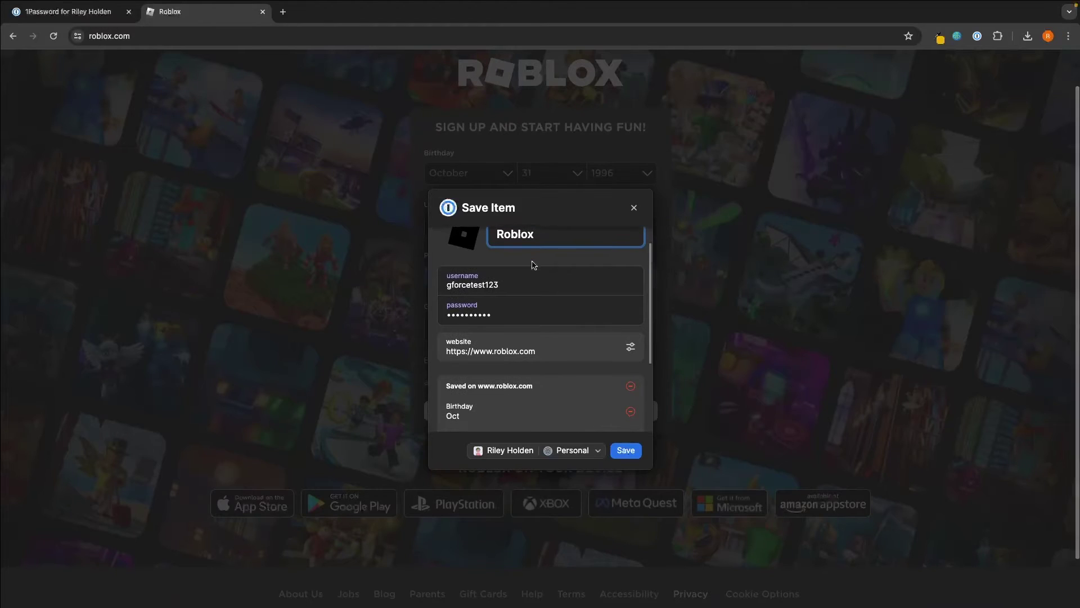
pyautogui.scroll(3, 534, 265)
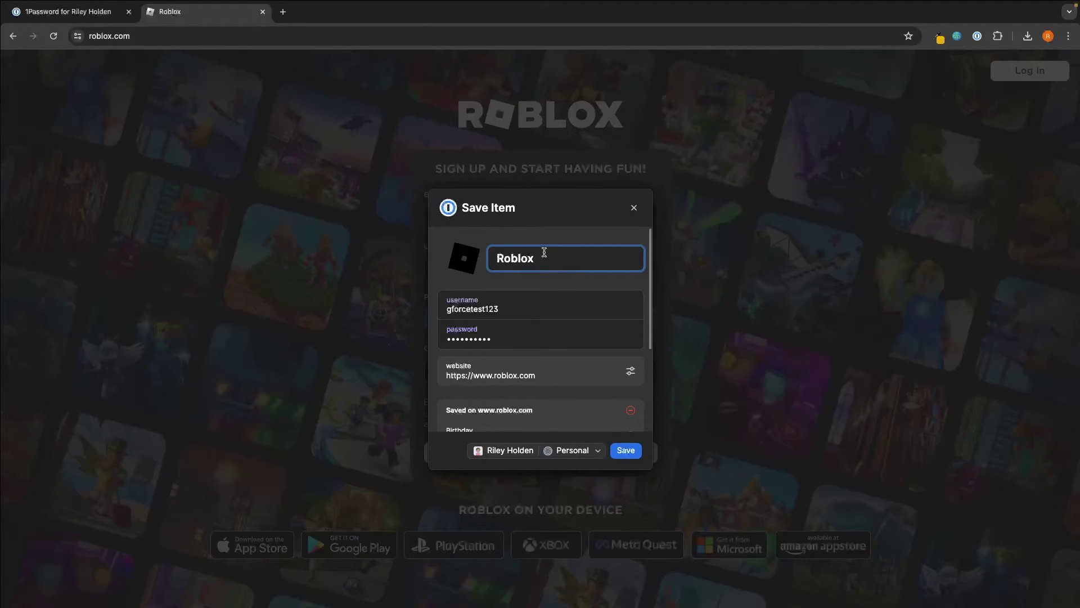
pyautogui.scroll(-1, 531, 275)
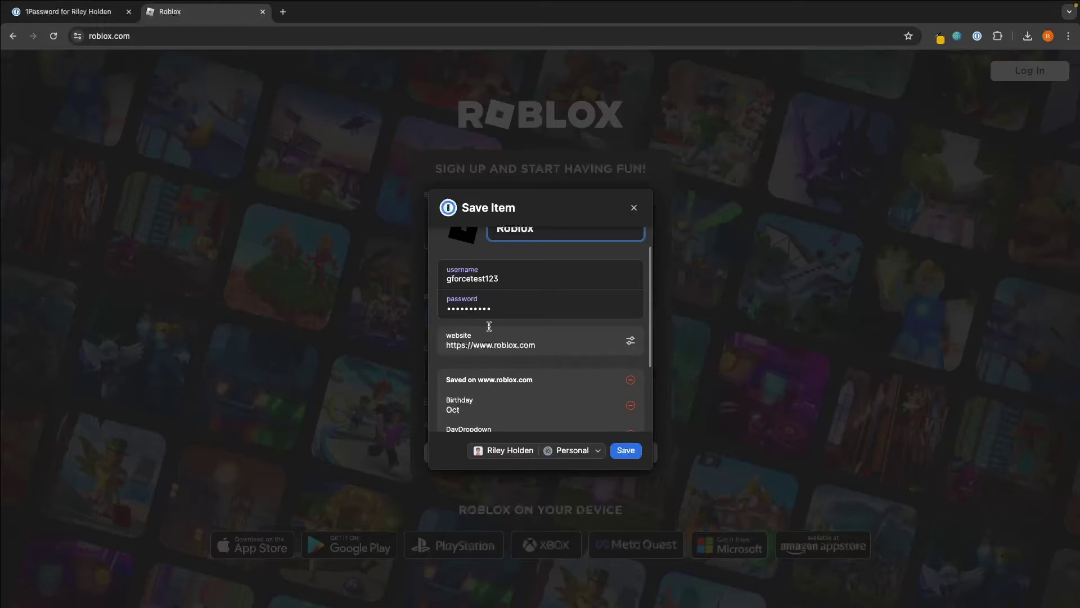
pyautogui.scroll(-3, 489, 326)
pyautogui.scroll(-1, 495, 326)
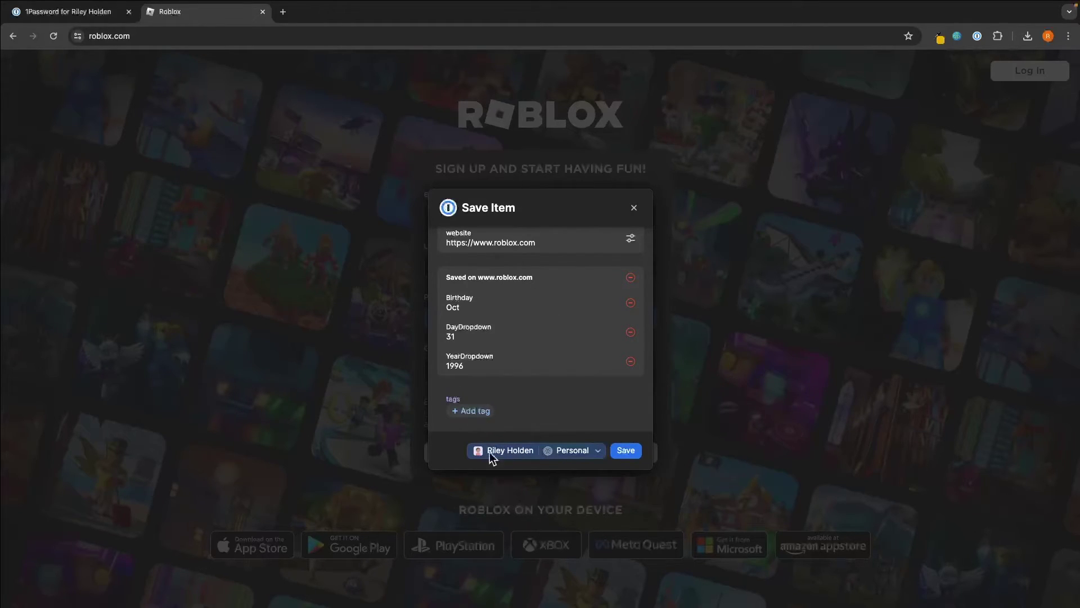
pyautogui.click(542, 456)
pyautogui.click(523, 453)
pyautogui.click(508, 451)
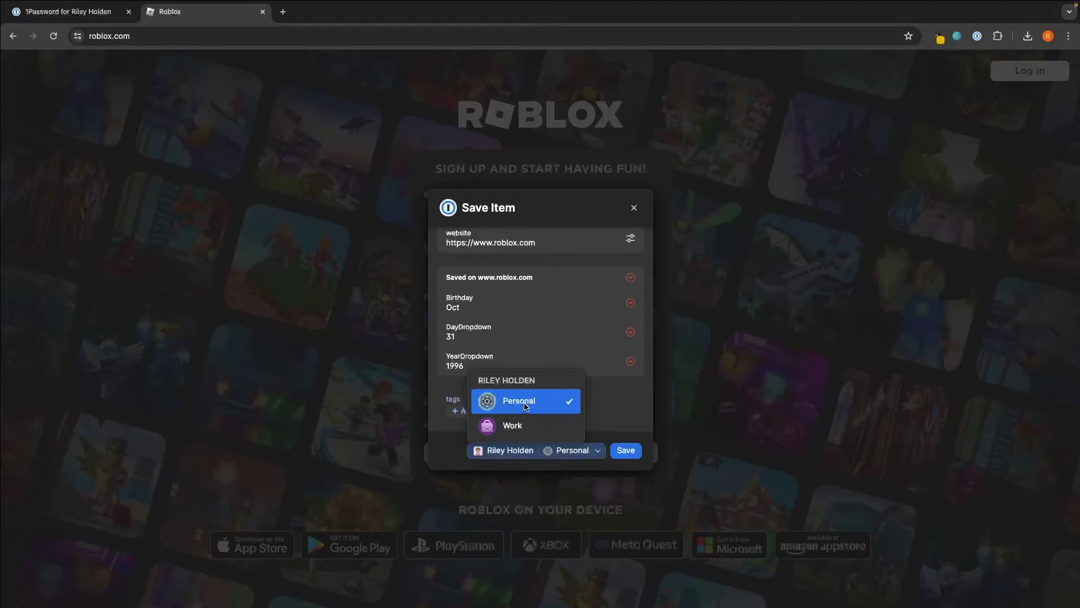
pyautogui.click(525, 403)
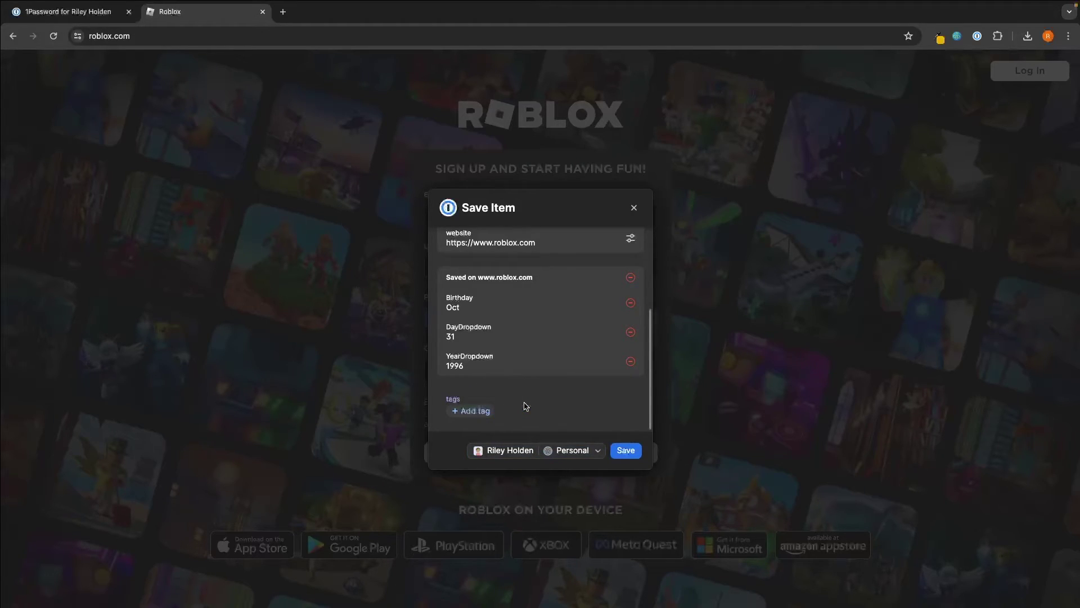
# - Tag the login 'Gaming', save it to 1Password, and pick the female gender option
pyautogui.click(467, 412)
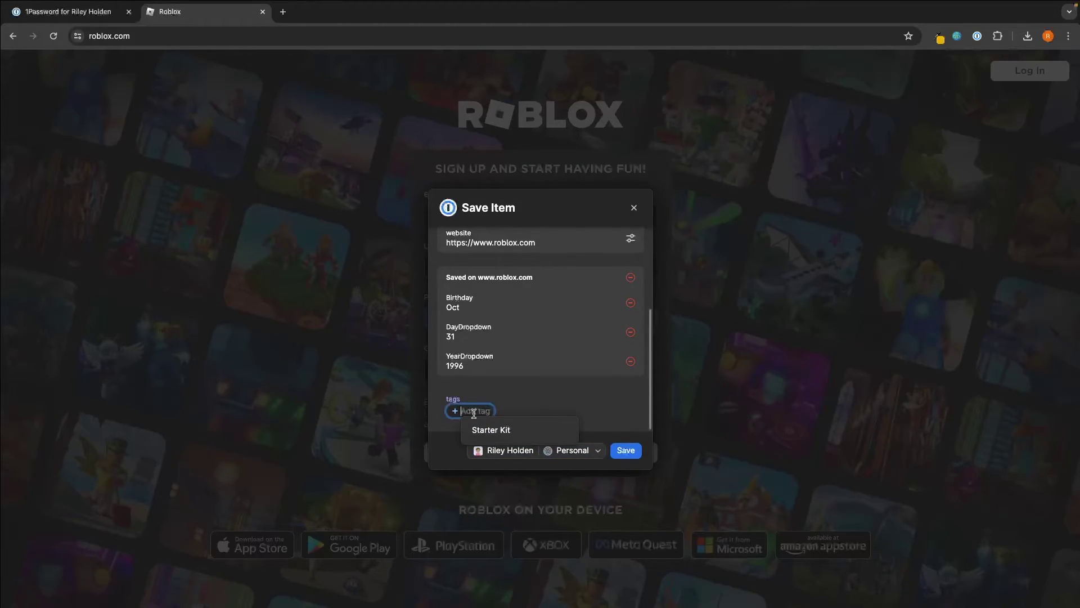
pyautogui.write('Gaming')
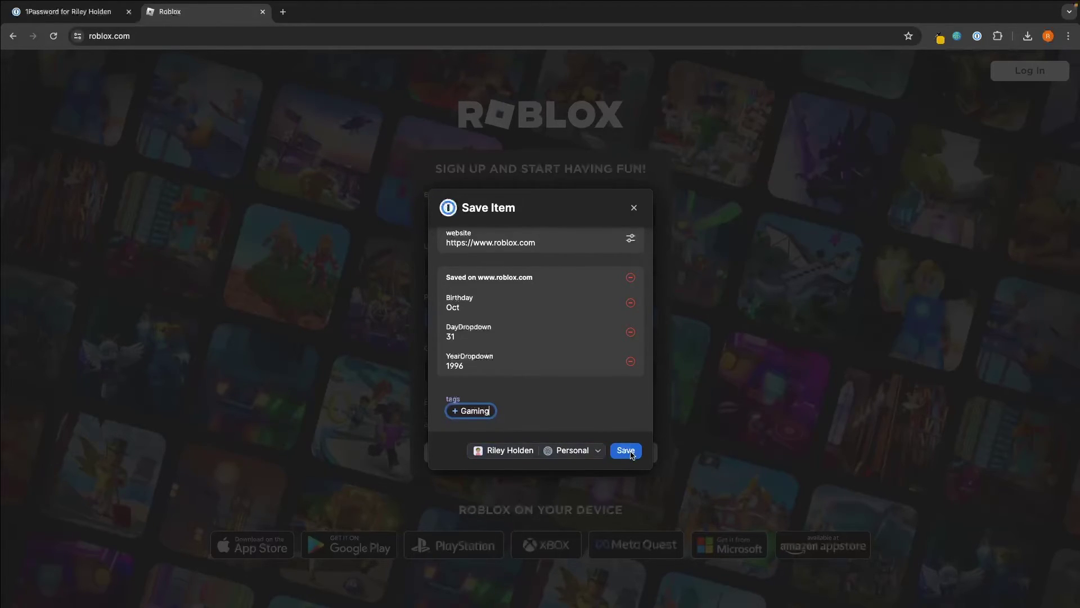
pyautogui.press('Return')
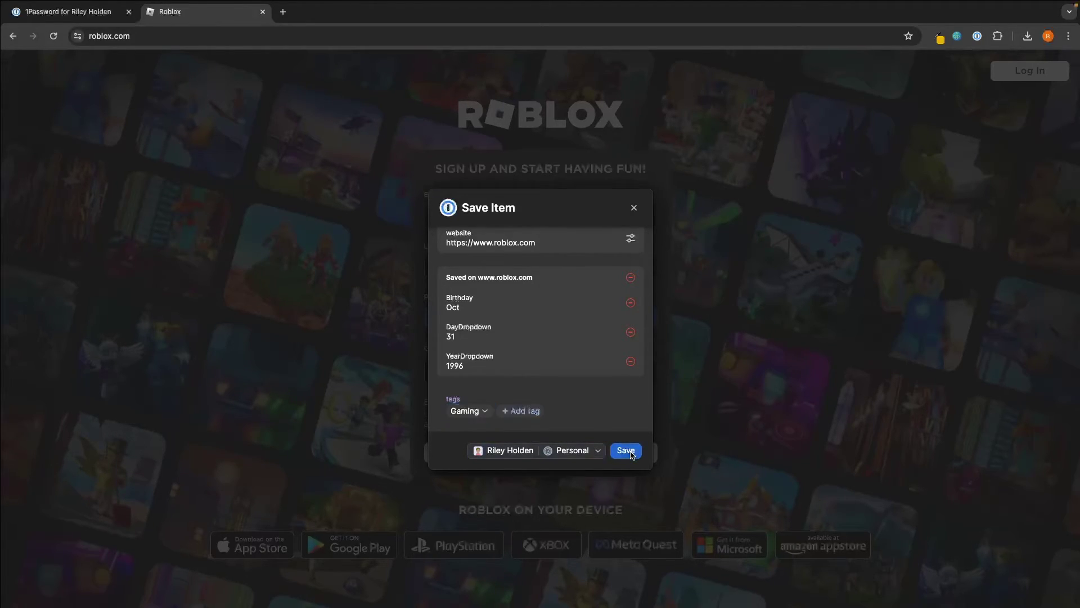
pyautogui.click(626, 450)
pyautogui.click(492, 373)
# - Submit the Roblox sign-up, then find the Roblox login in the Personal vault and Gaming tag
pyautogui.click(564, 456)
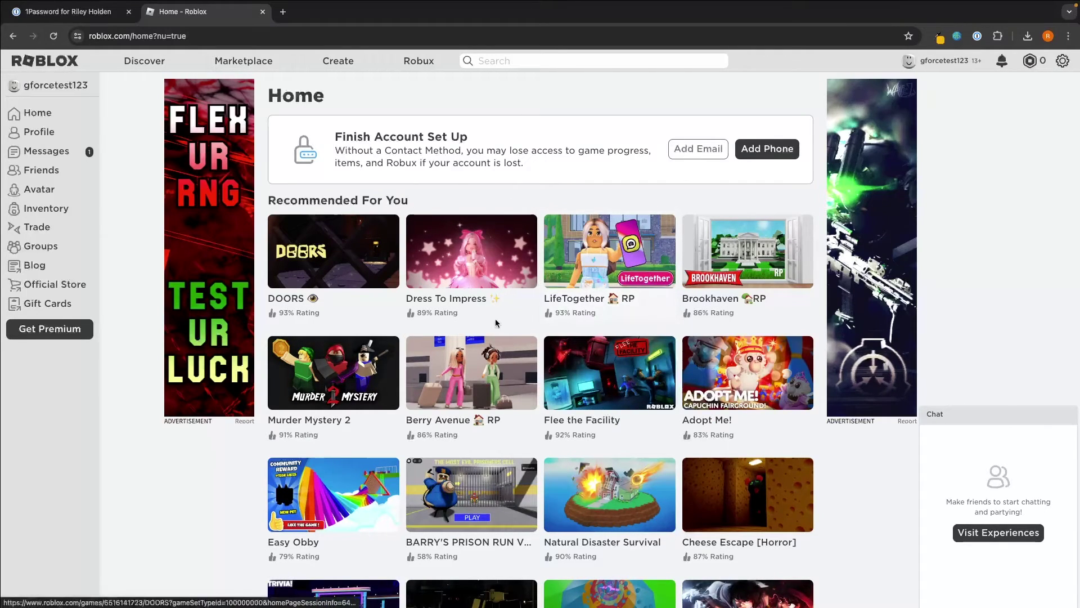
pyautogui.click(105, 22)
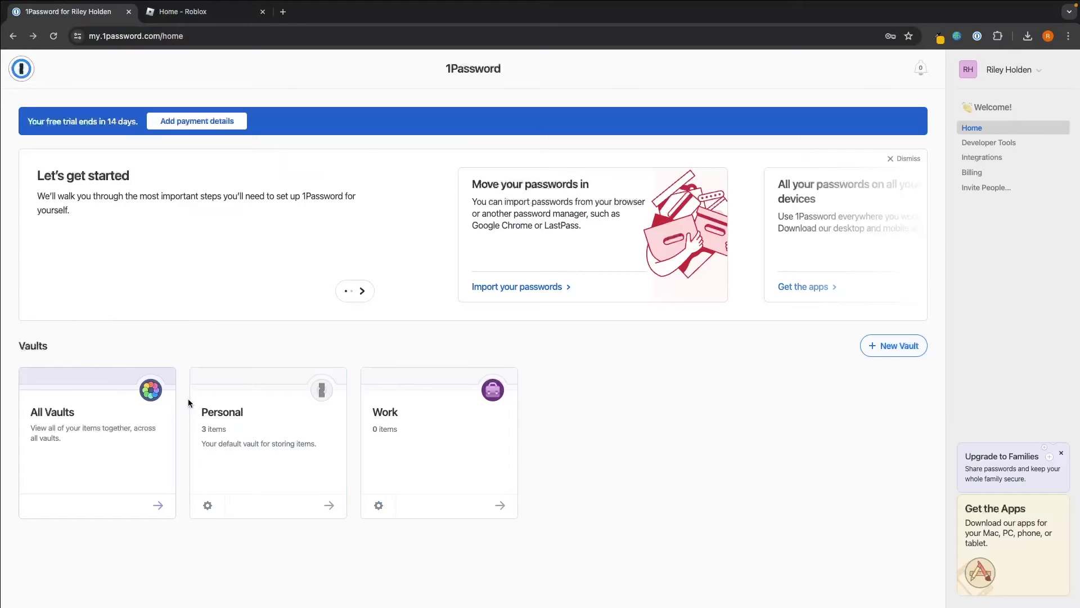
pyautogui.click(230, 419)
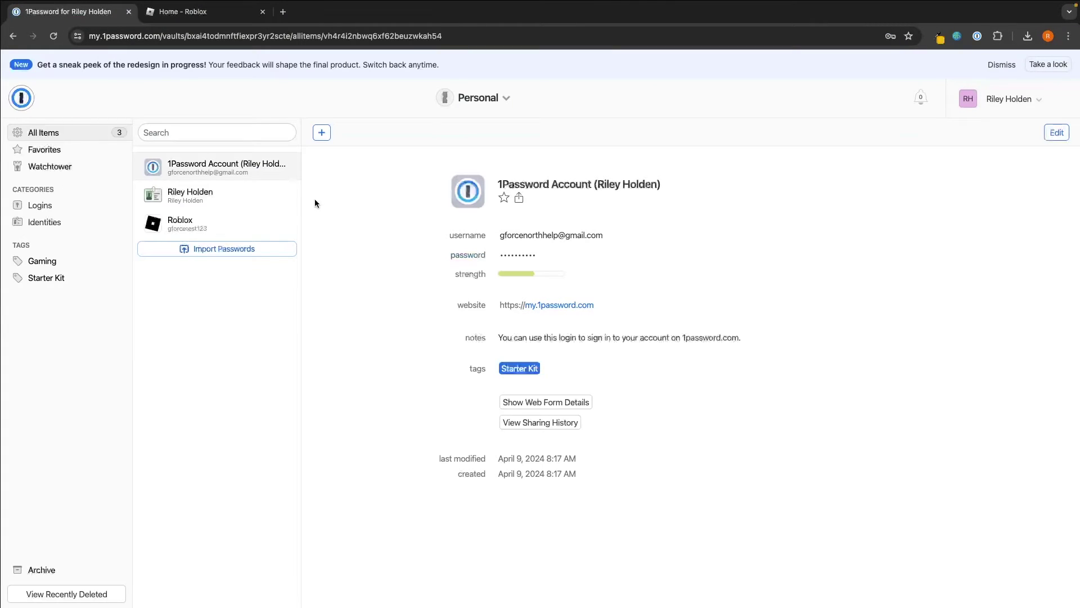
pyautogui.click(192, 226)
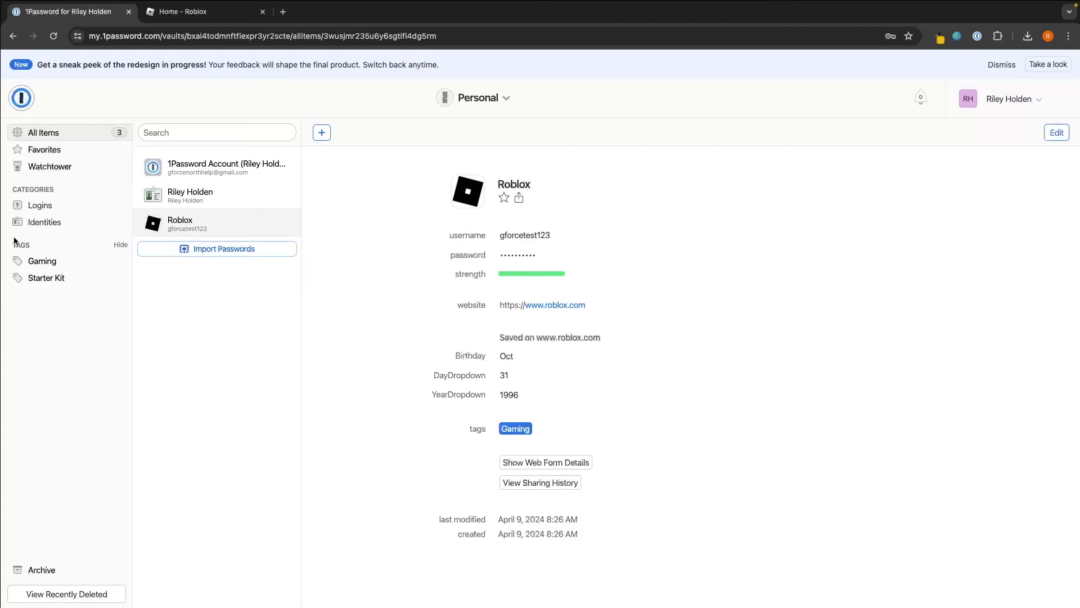
pyautogui.click(52, 262)
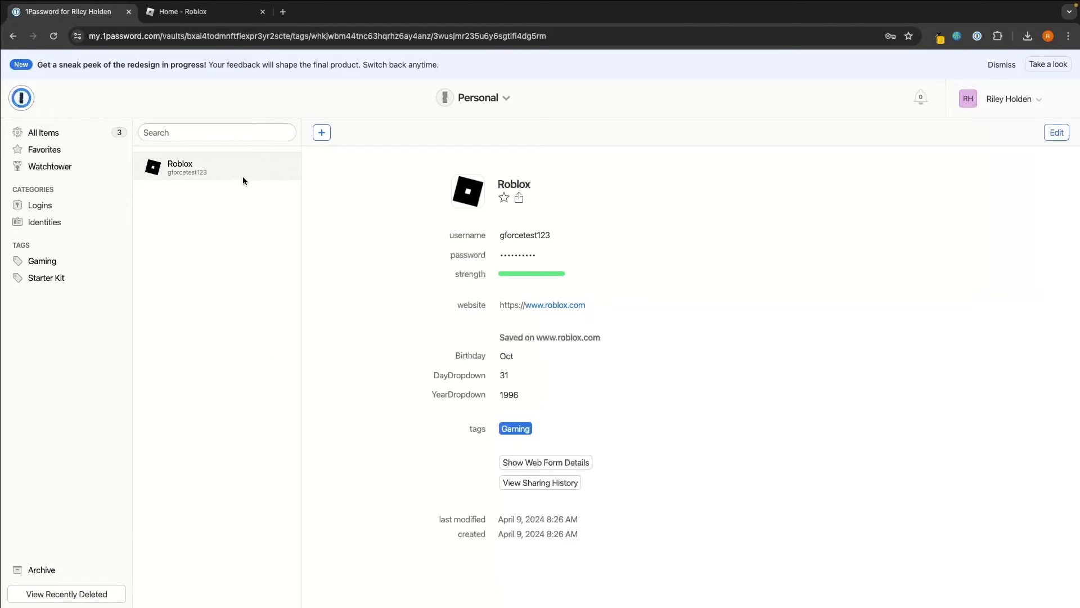
# - Log out of Roblox through the gear menu to reach its login page
pyautogui.click(209, 13)
pyautogui.click(1062, 62)
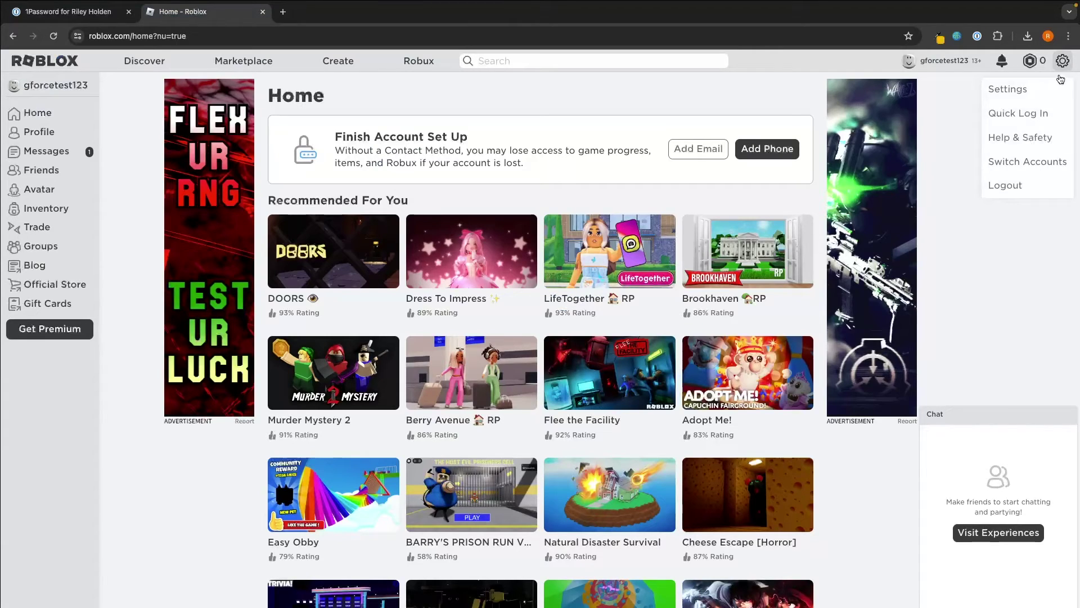
pyautogui.click(1011, 189)
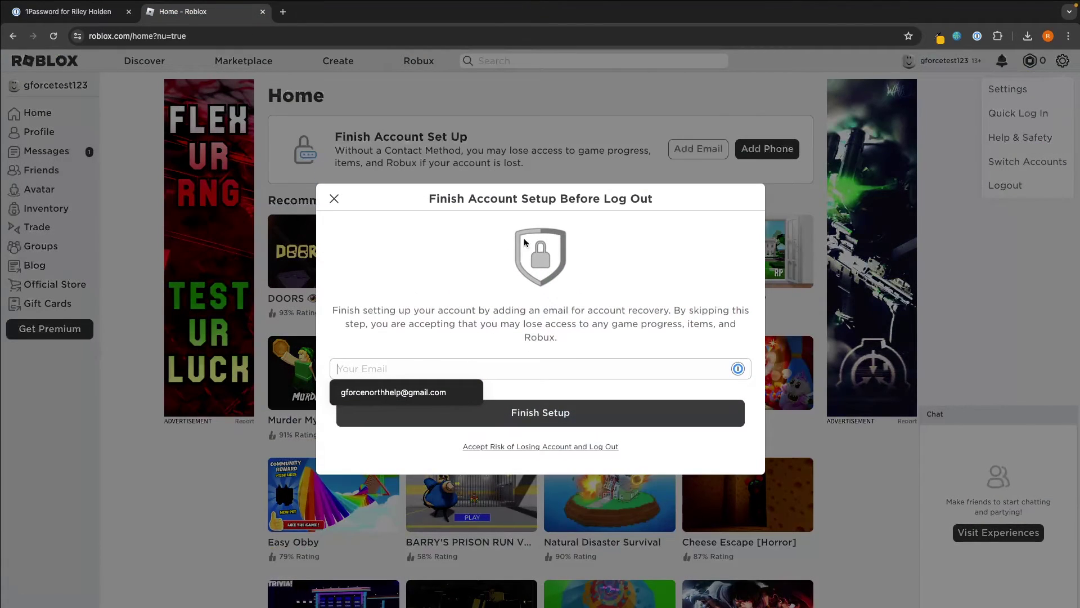
pyautogui.click(540, 446)
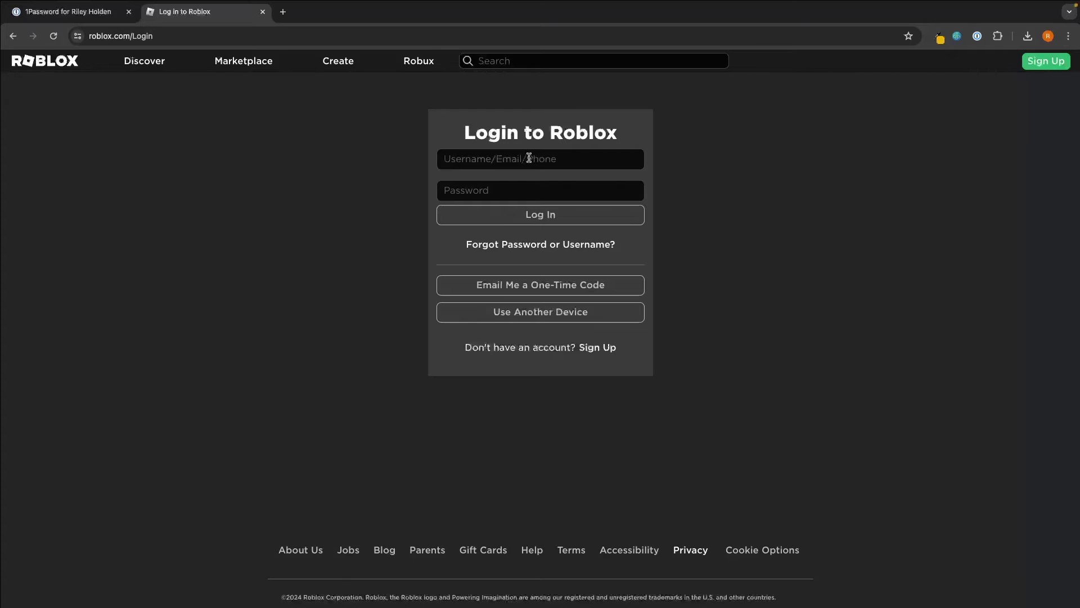
# - Autofill the saved Roblox login from 1Password's username suggestions and log in
pyautogui.click(495, 163)
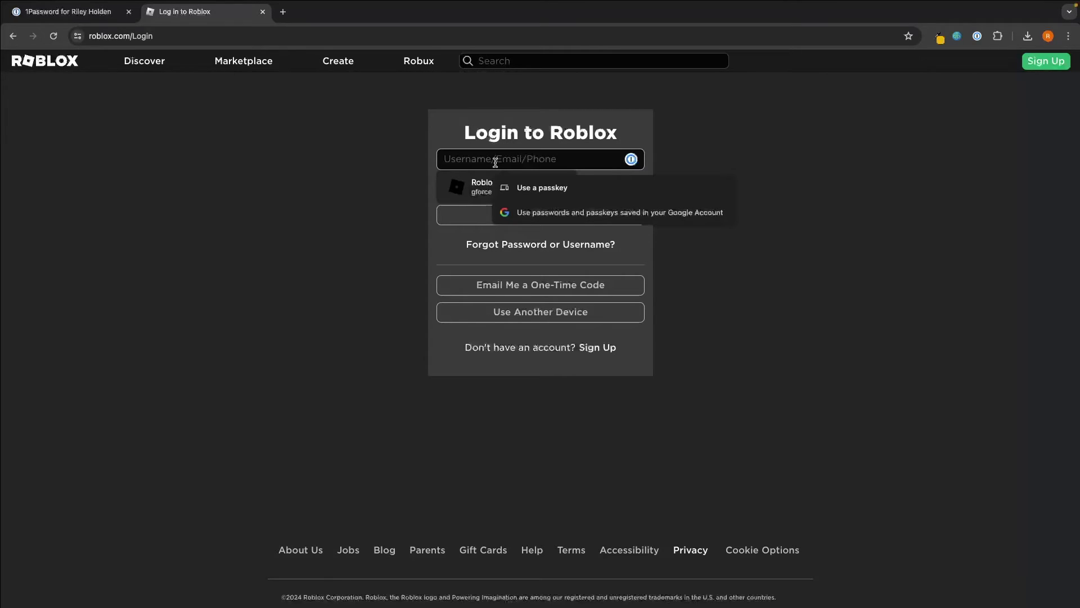
pyautogui.click(523, 162)
pyautogui.click(596, 160)
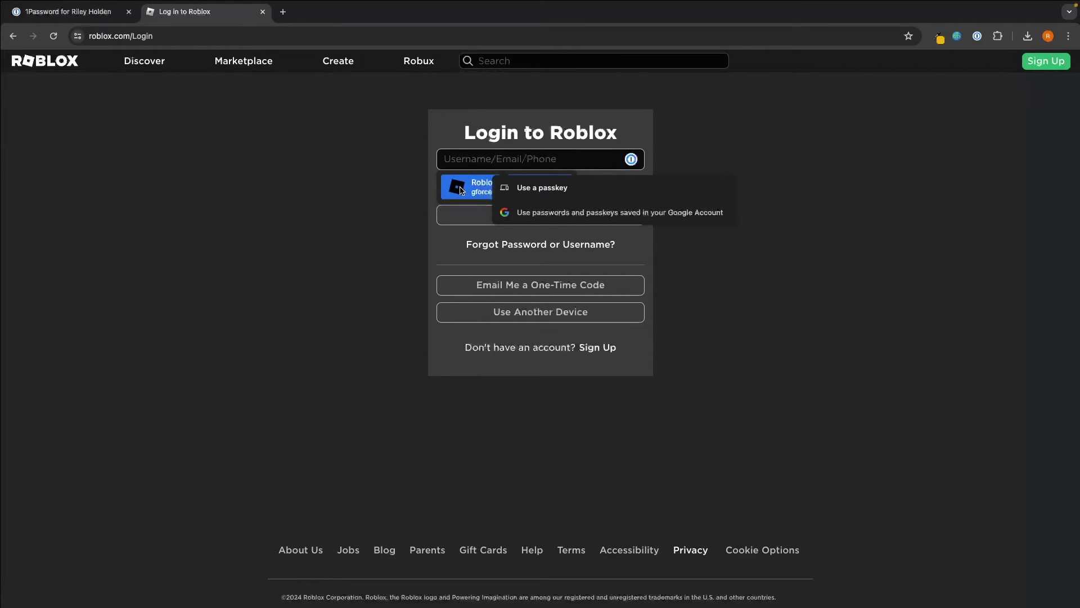
pyautogui.click(465, 191)
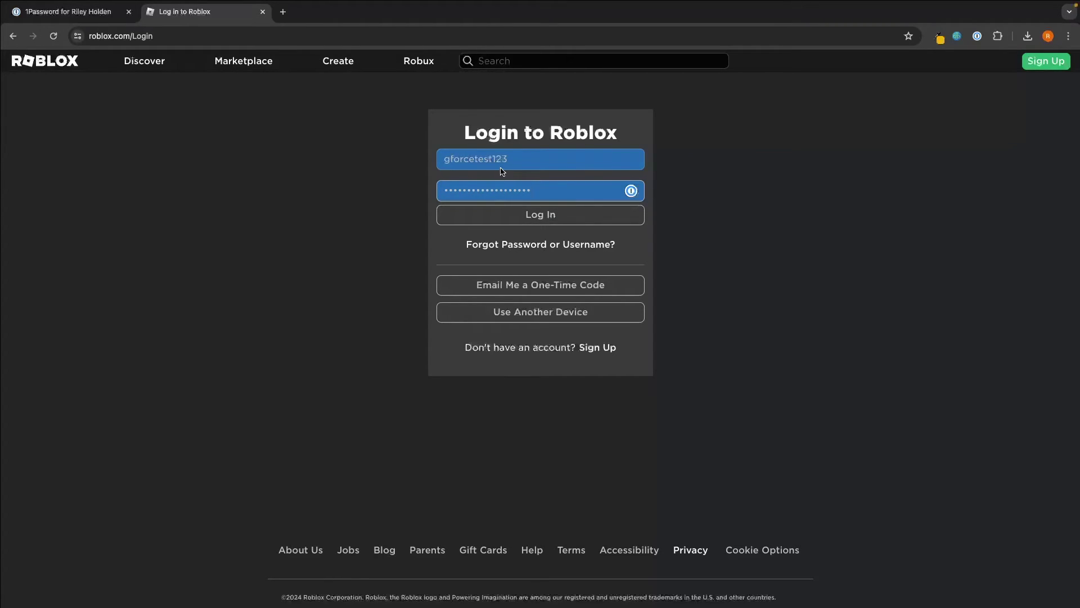
pyautogui.click(554, 216)
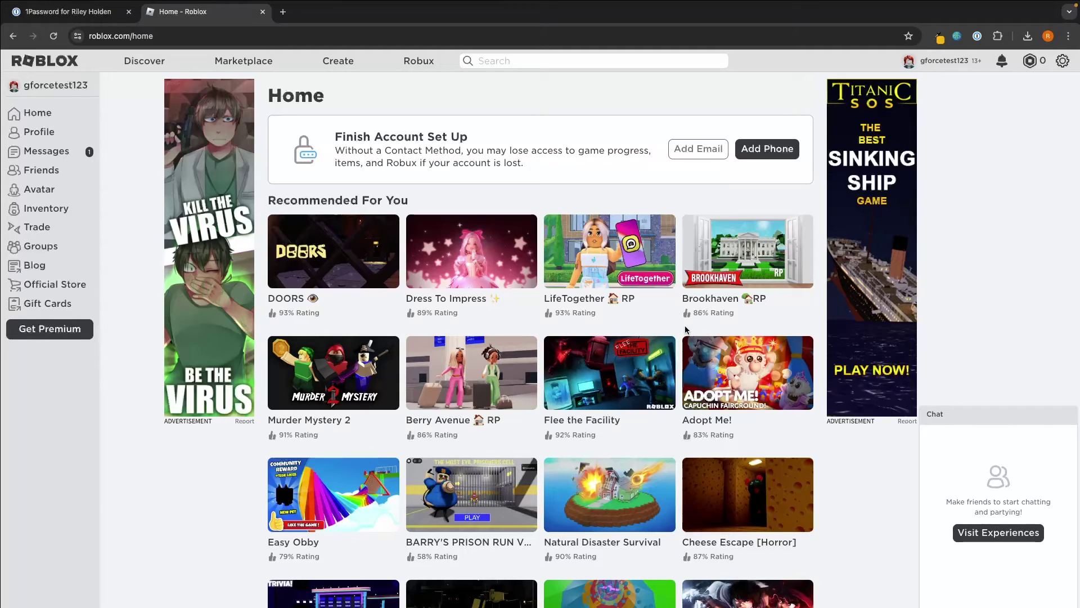
# - Back on the 1Password home tab, advance the Let's get started cards and open Get the apps
pyautogui.hotkey('ctrl', 'shift', 'Tab')
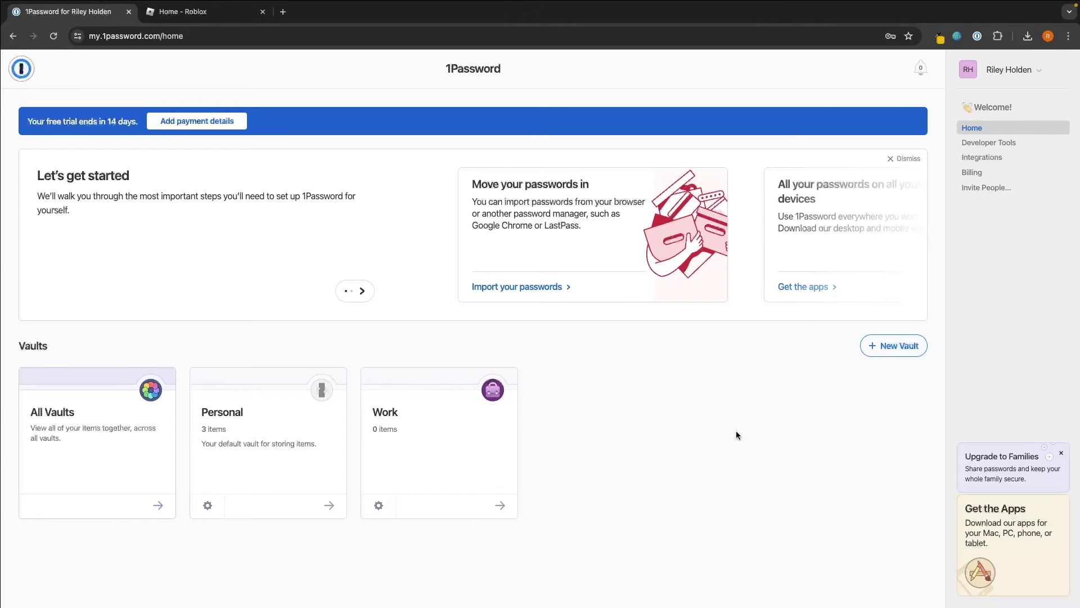
pyautogui.click(363, 291)
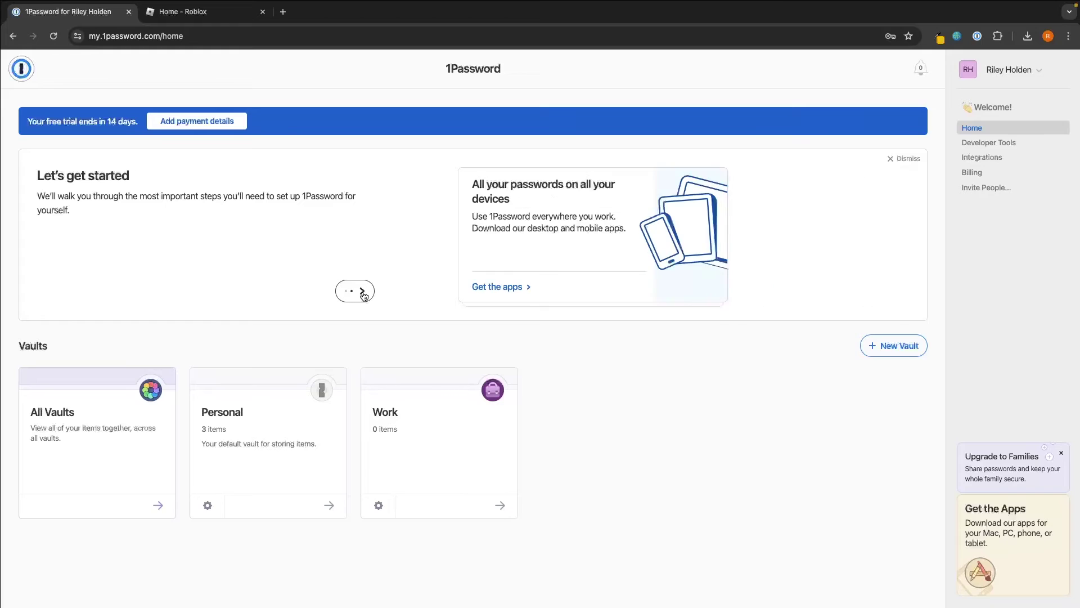
pyautogui.moveTo(471, 182); pyautogui.dragTo(546, 205)
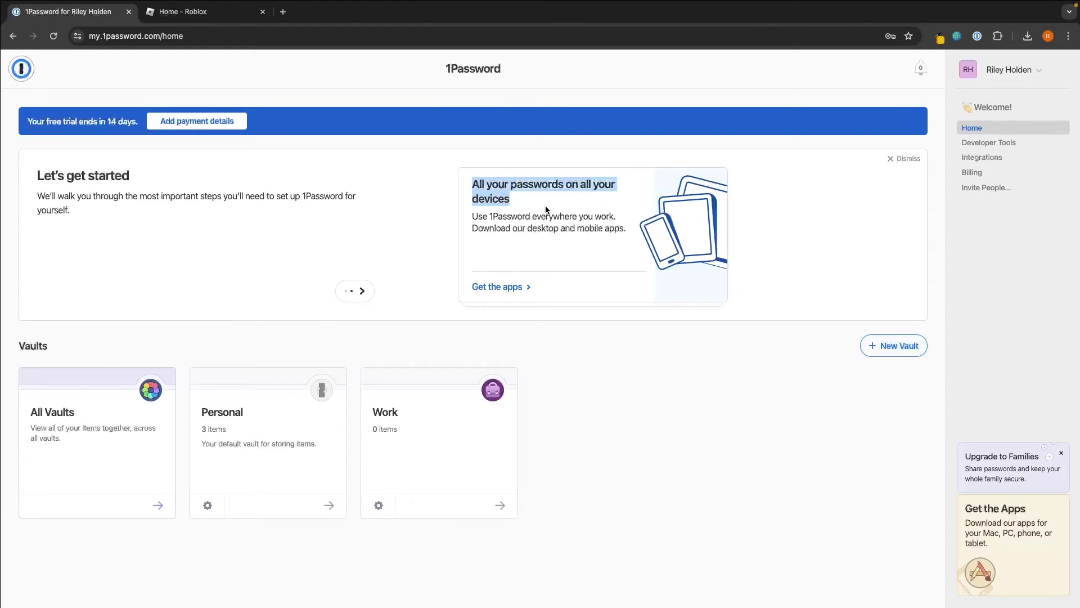
pyautogui.click(549, 202)
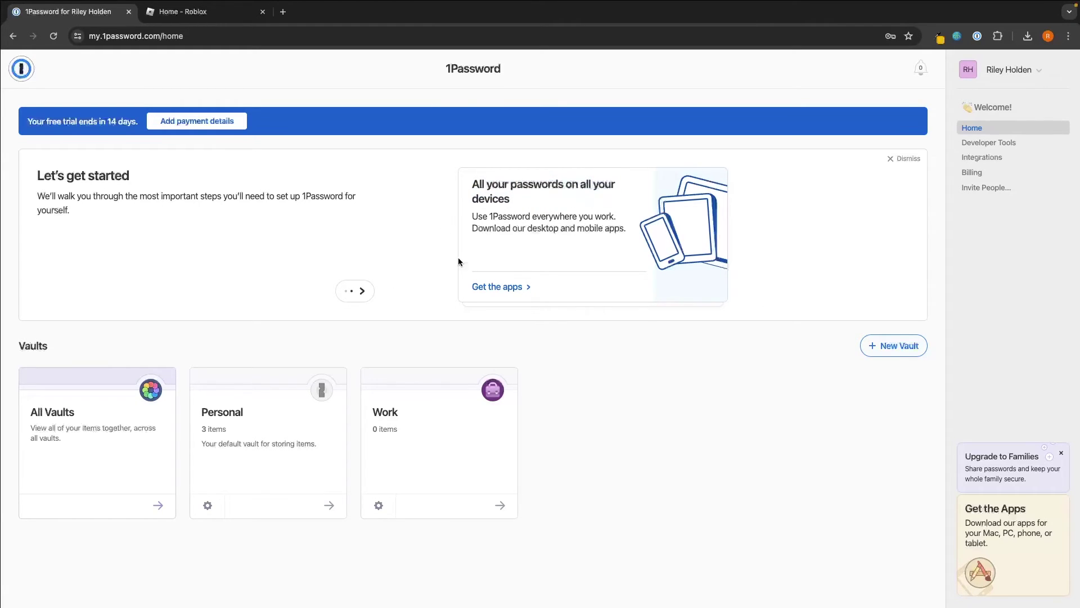
pyautogui.click(498, 287)
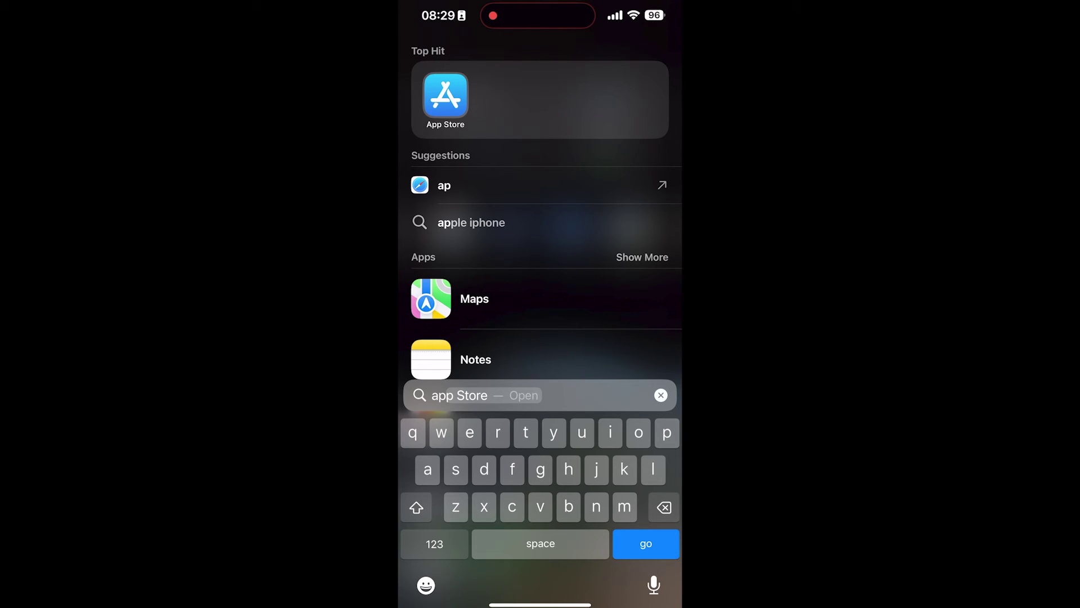
# - Search the App Store for '1passw', then get and open 1Password: Password Manager
pyautogui.press('Return')
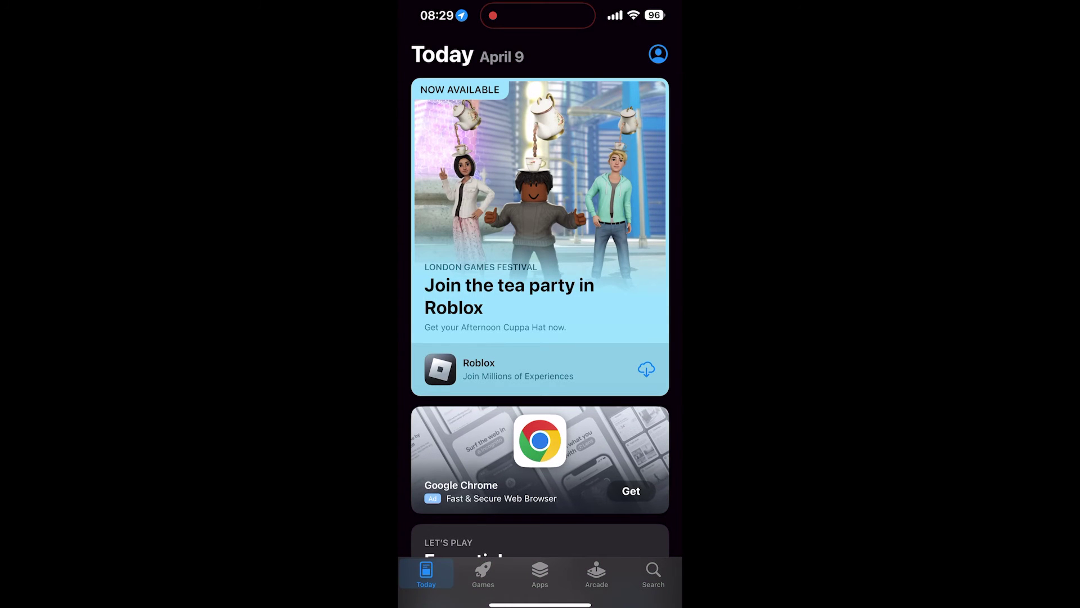
pyautogui.click(653, 574)
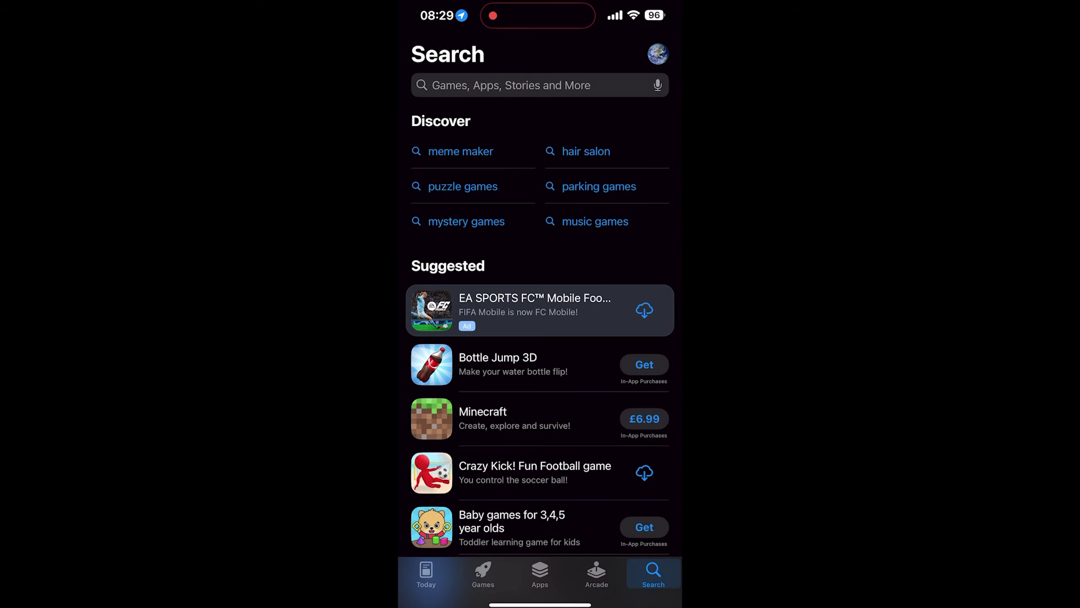
pyautogui.click(535, 84)
pyautogui.click(434, 543)
pyautogui.write('1passw')
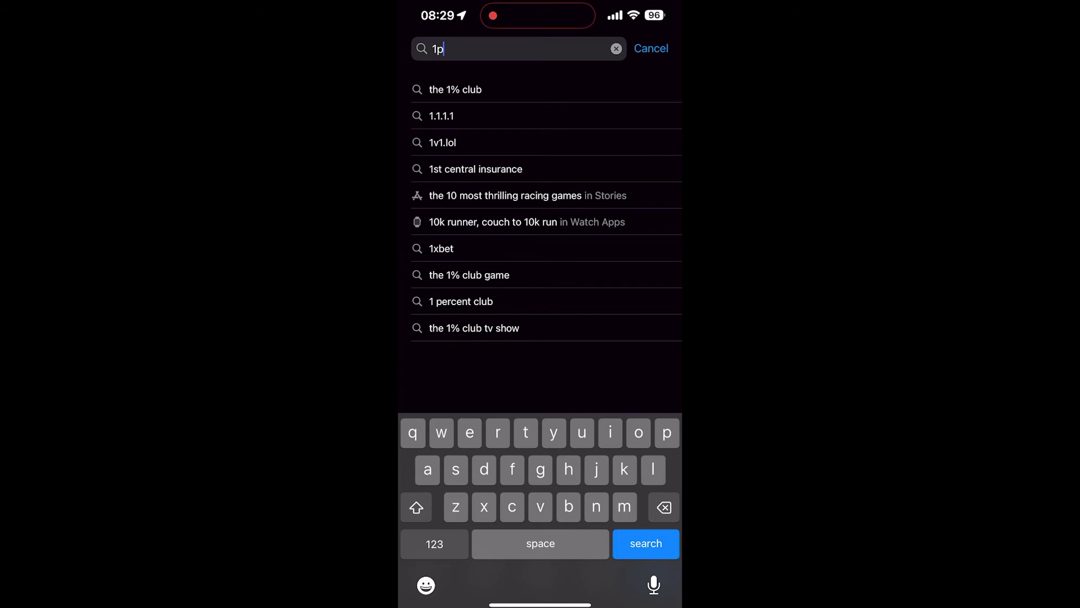
pyautogui.click(461, 90)
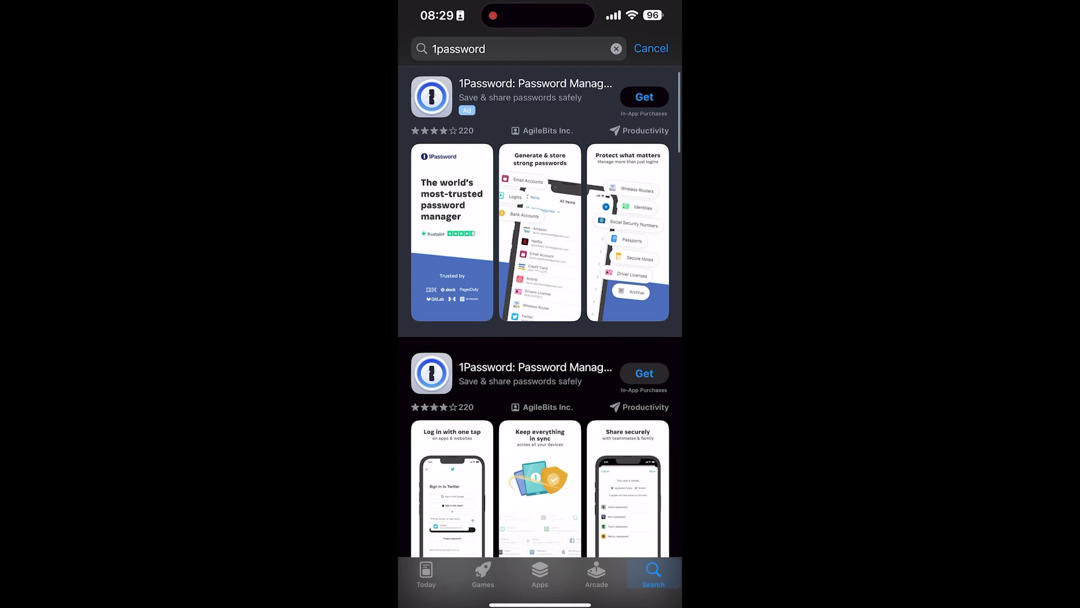
pyautogui.scroll(-2, 540, 309)
pyautogui.click(452, 140)
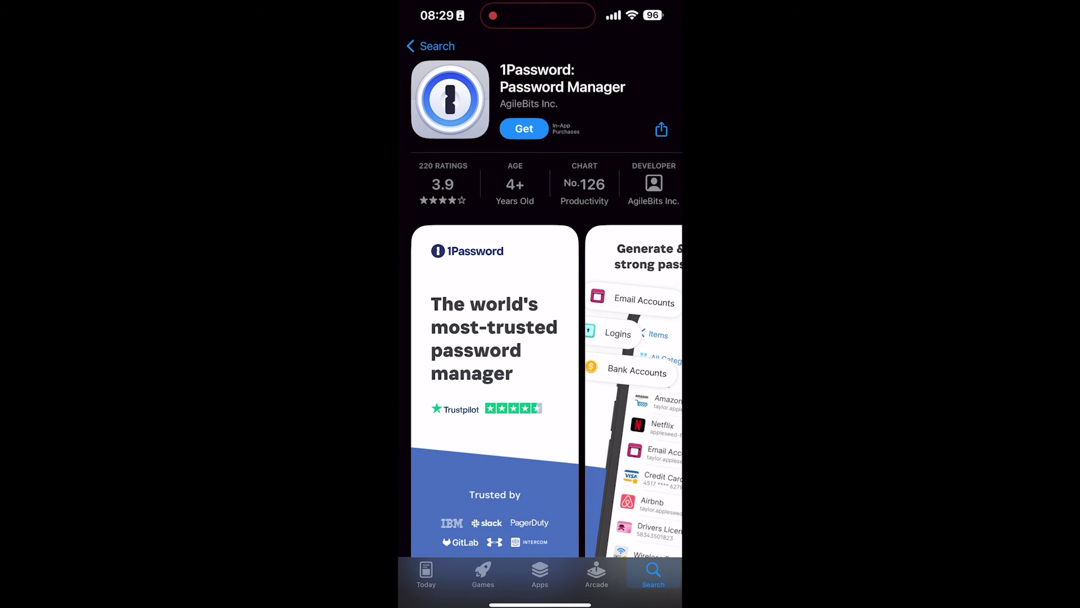
pyautogui.click(524, 128)
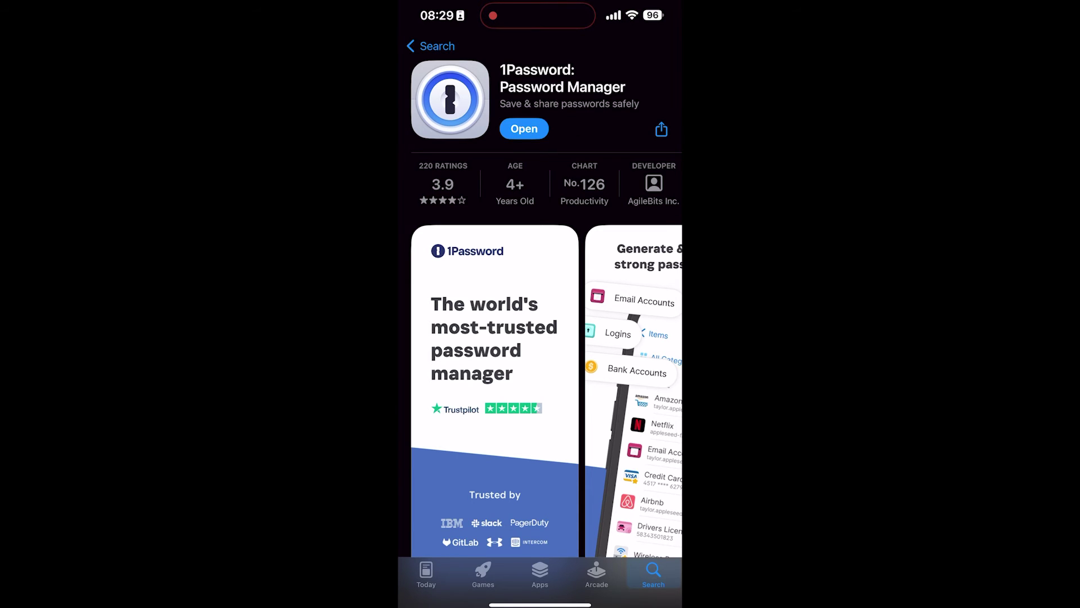
pyautogui.click(524, 129)
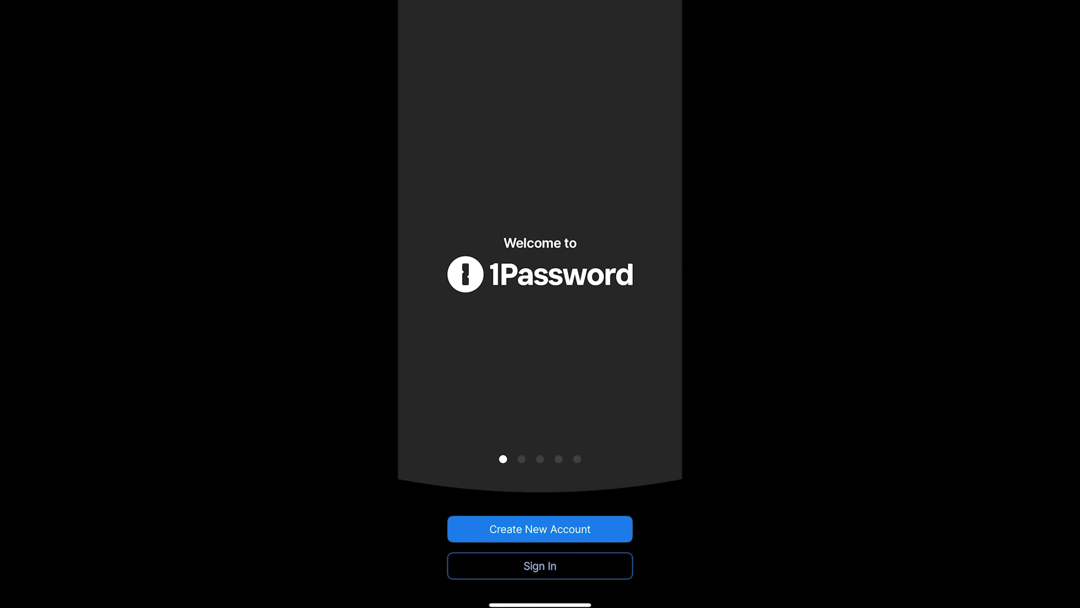
# - Choose Sign In on the phone's welcome screen and reveal the setup code on Get the Apps
pyautogui.click(541, 566)
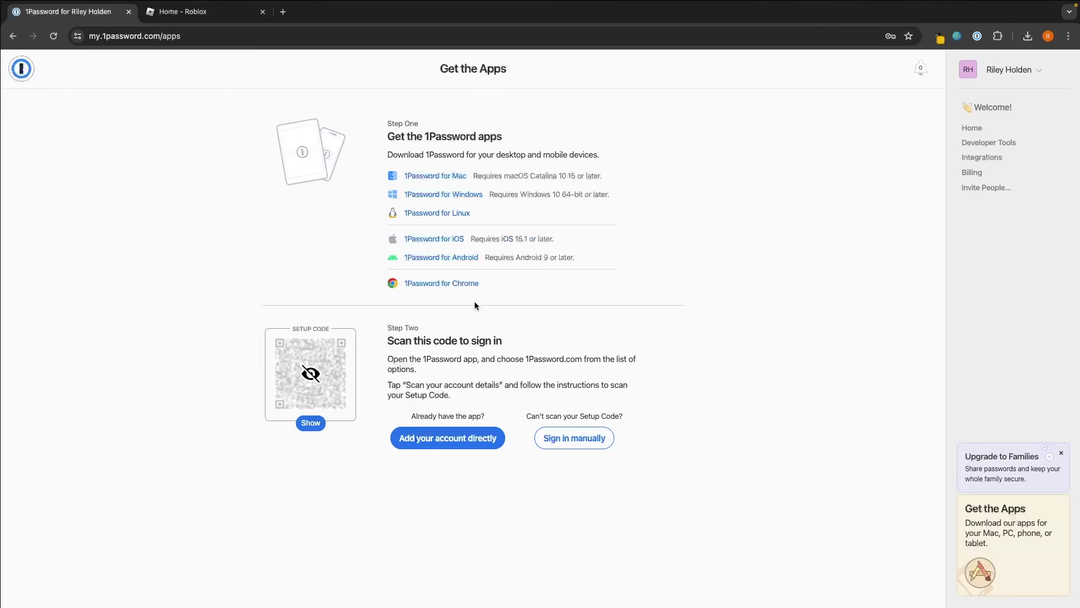
pyautogui.click(311, 423)
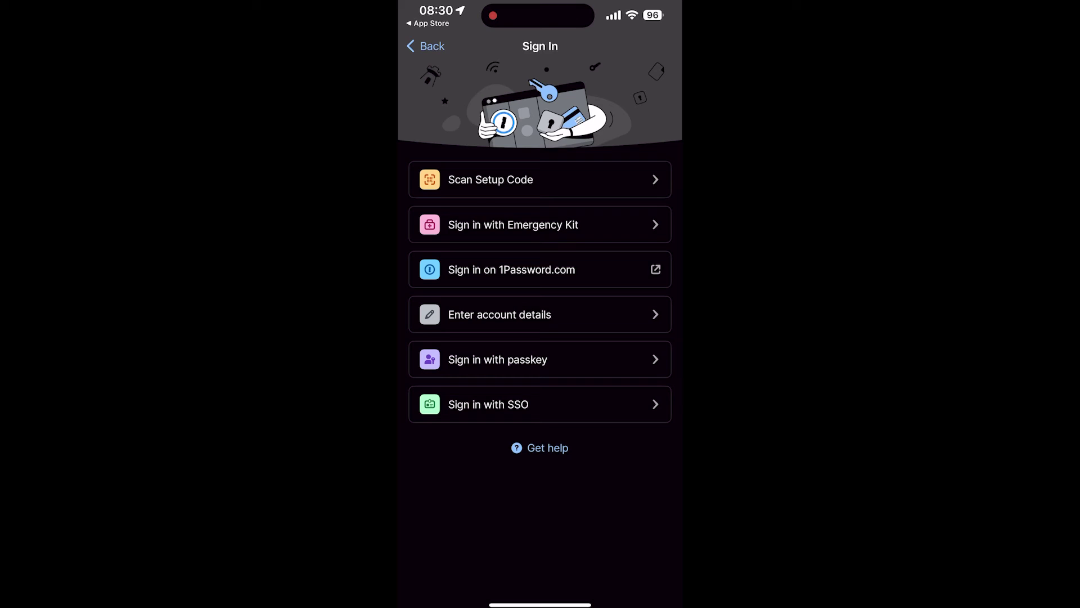
# - Scan the setup code, paste the account password to sign in, and keep Face ID unlock
pyautogui.click(584, 367)
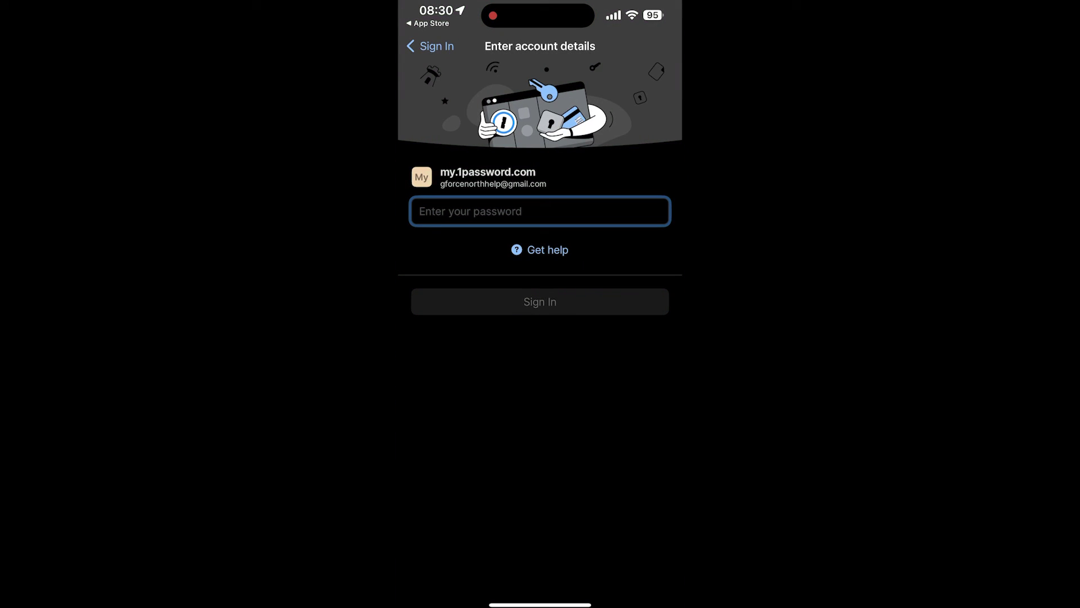
pyautogui.hotkey('ctrl', 'v')
pyautogui.press('Return')
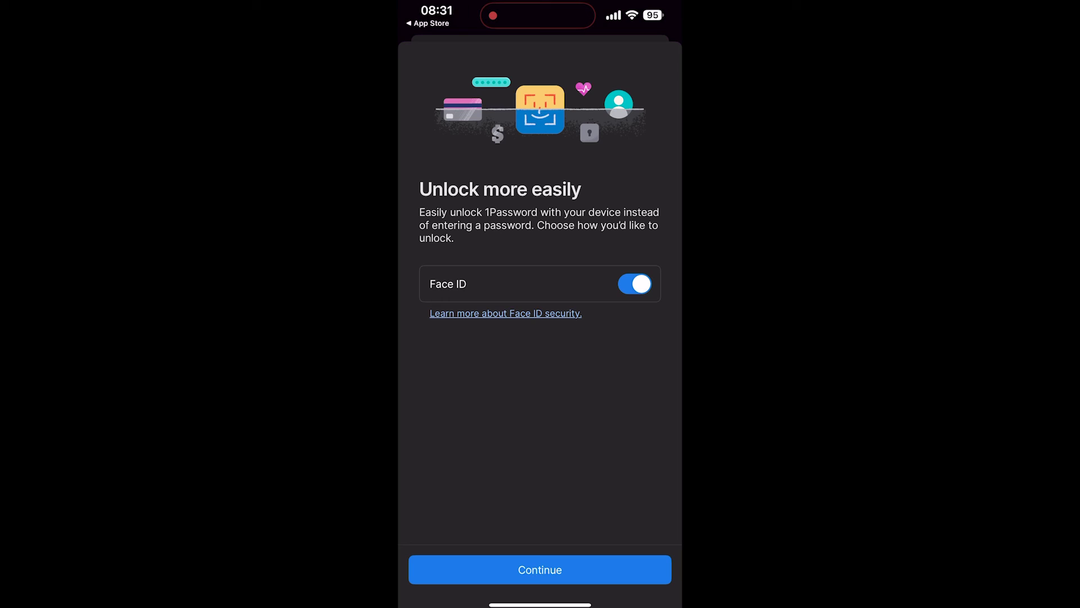
pyautogui.click(540, 569)
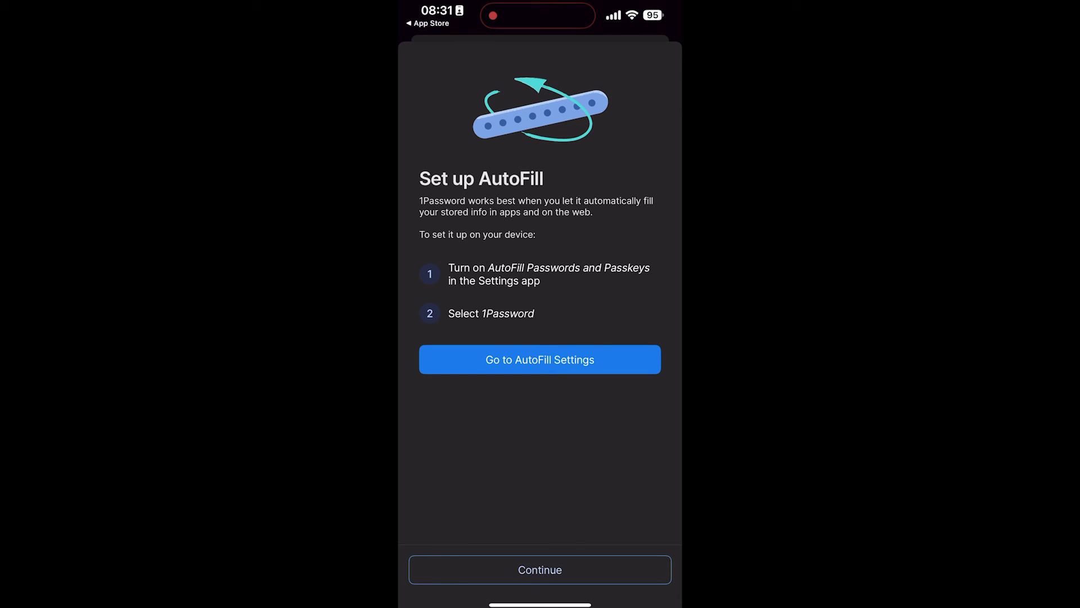
# - Select 1Password as the iPhone's AutoFill provider, allowing Face ID
pyautogui.click(540, 359)
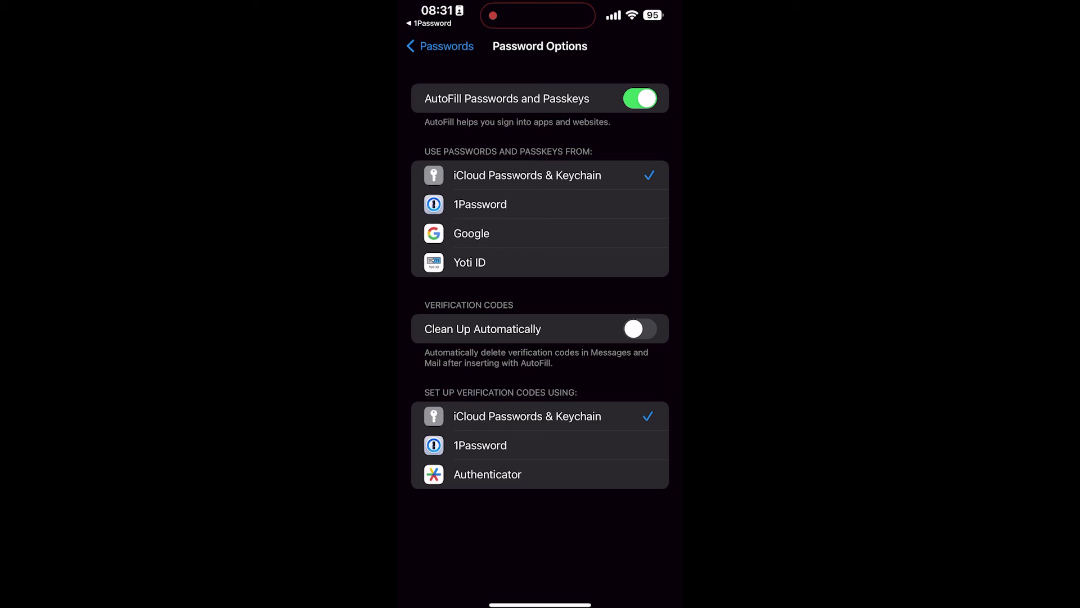
pyautogui.click(479, 204)
pyautogui.click(583, 345)
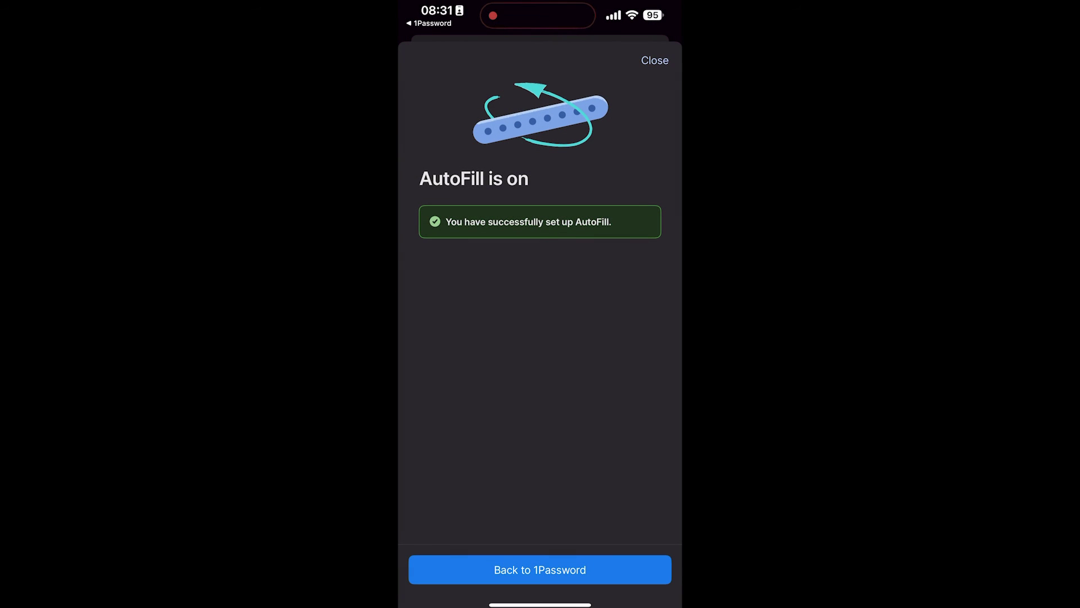
pyautogui.click(540, 569)
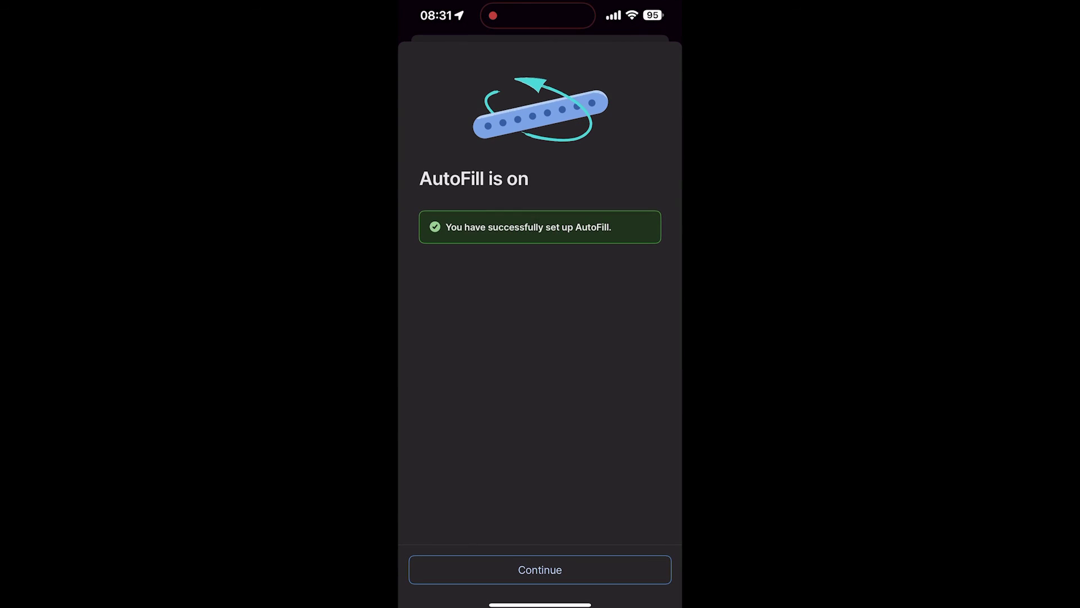
# - Finish onboarding by reviewing and confirming usage data choices, then dismiss the tip
pyautogui.click(540, 569)
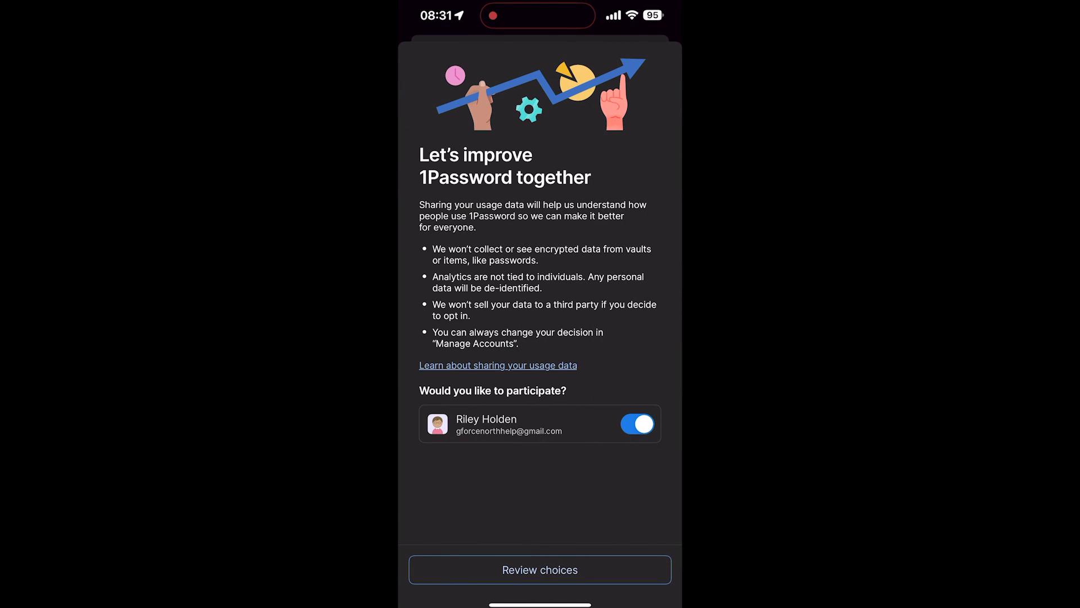
pyautogui.click(539, 570)
pyautogui.click(540, 569)
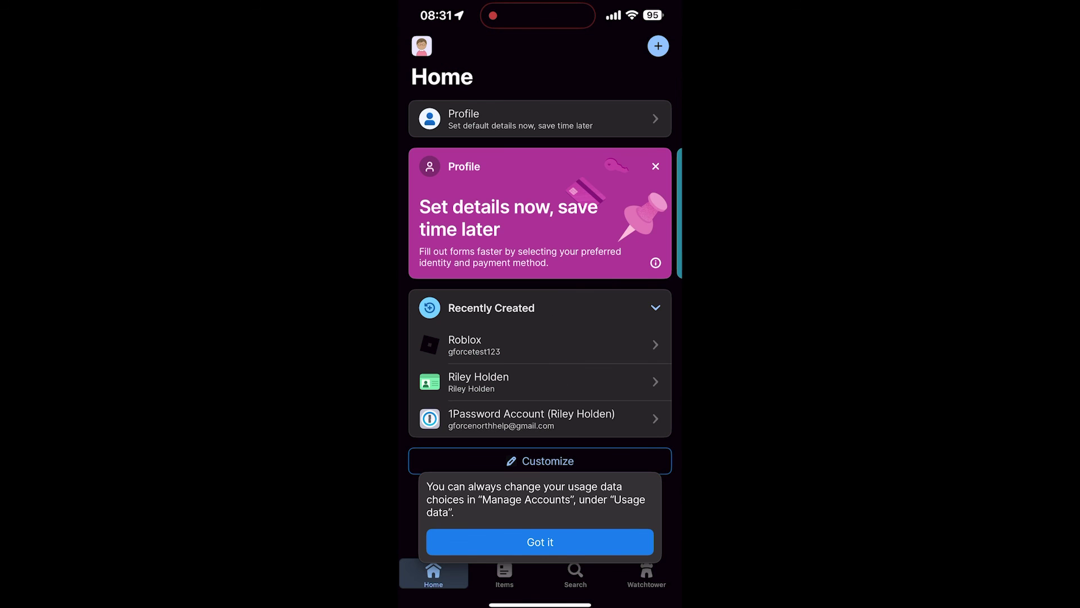
pyautogui.click(540, 542)
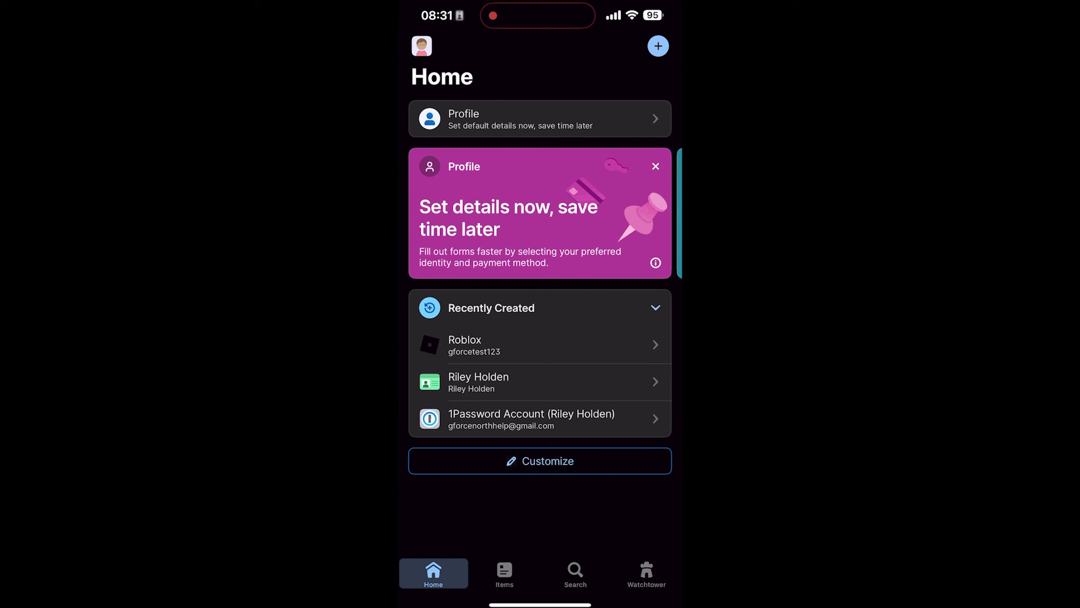